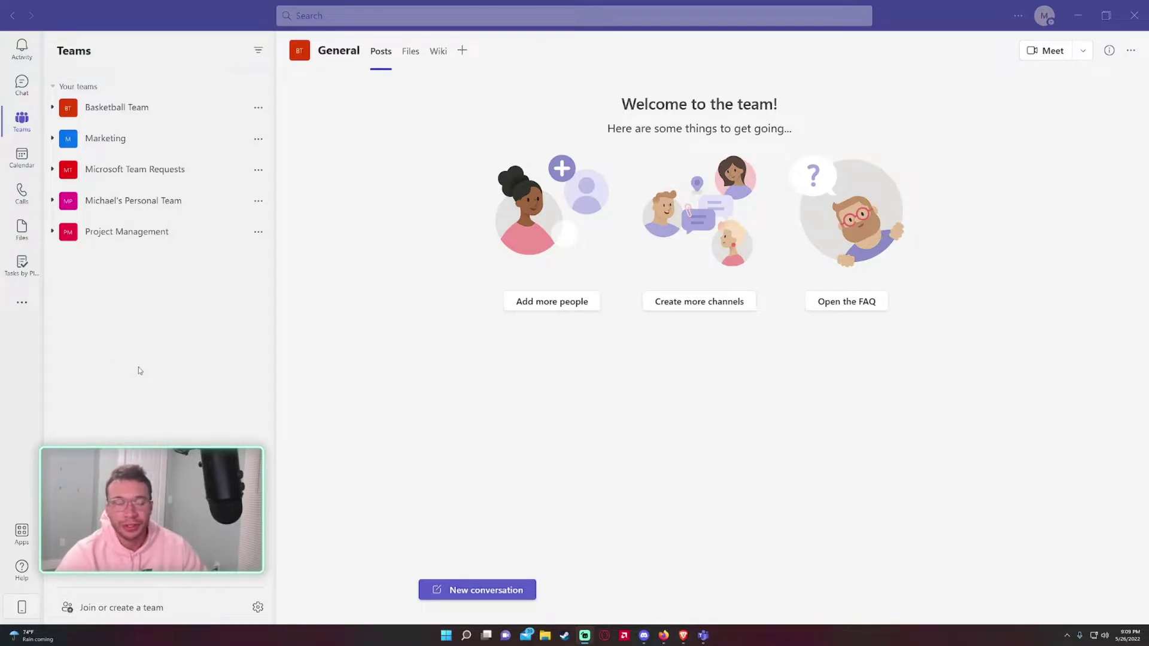
# Go to the page for joining or creating a team and start creating a new team
pyautogui.hotkey('ctrl', '=')
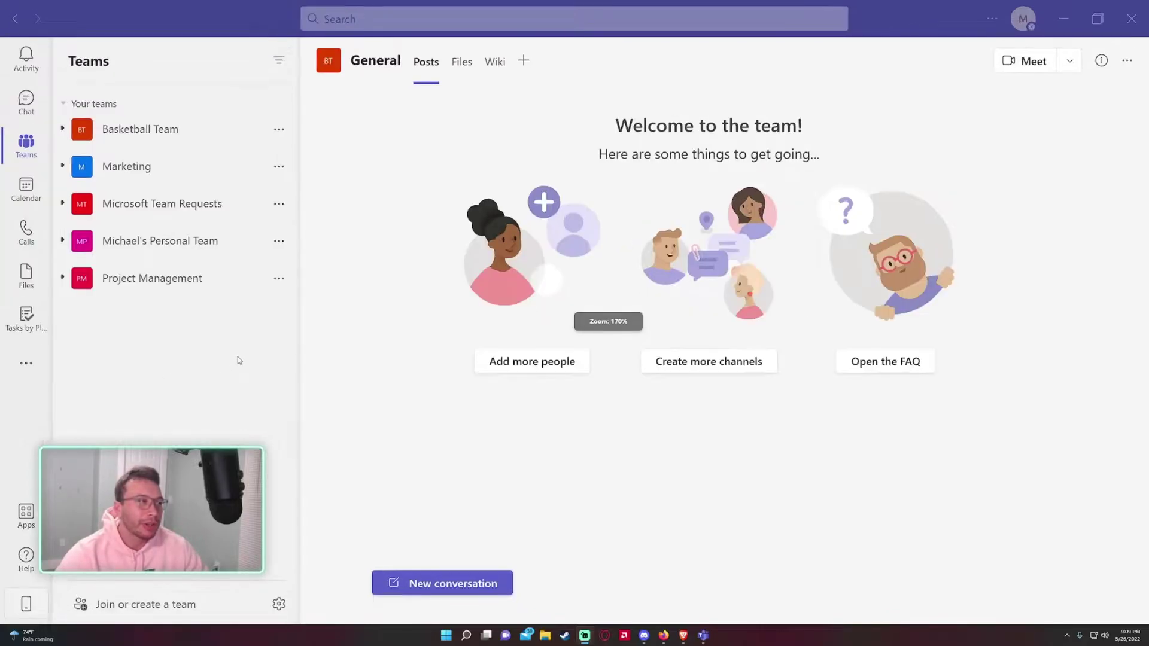
pyautogui.click(25, 99)
pyautogui.click(25, 143)
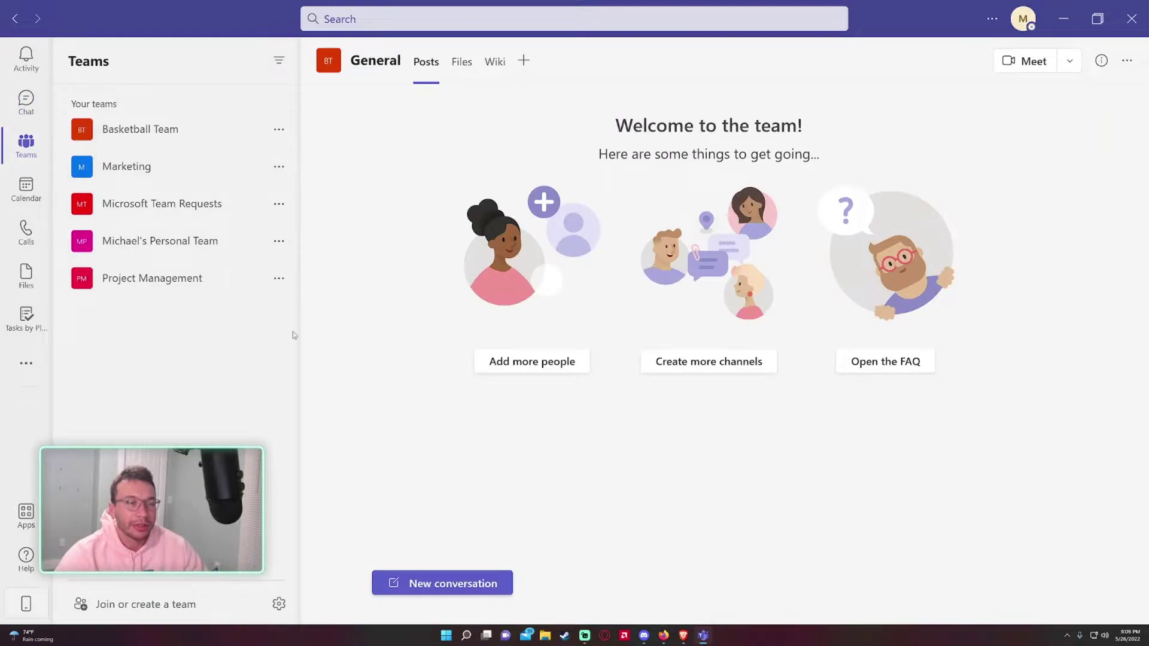
pyautogui.click(163, 606)
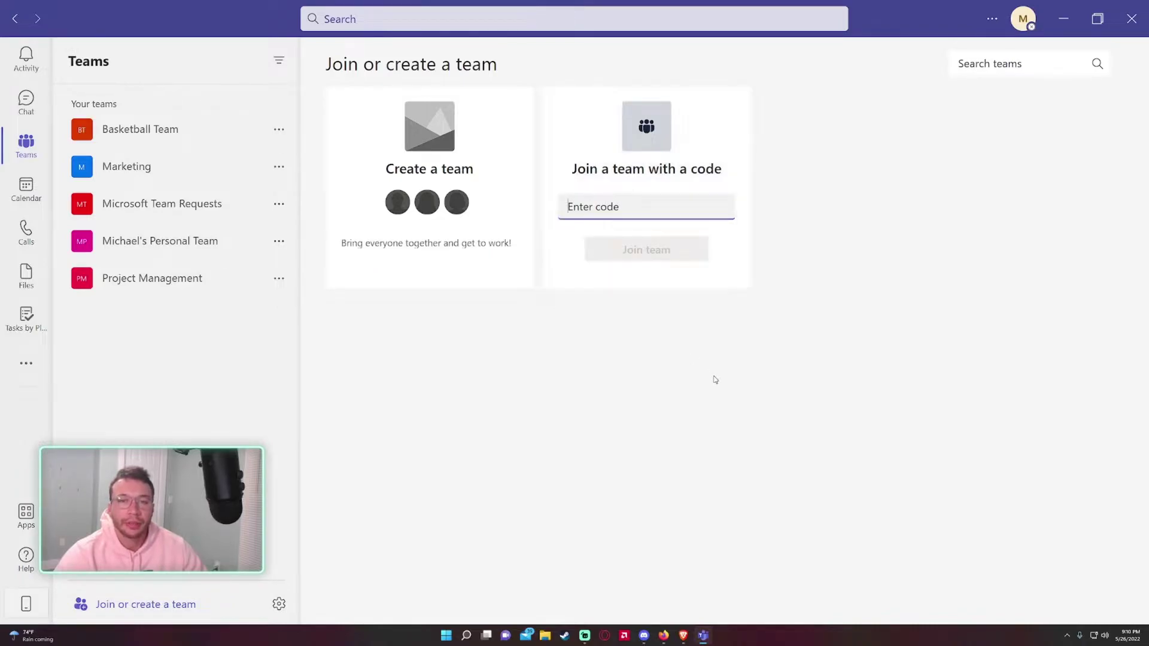
pyautogui.click(606, 203)
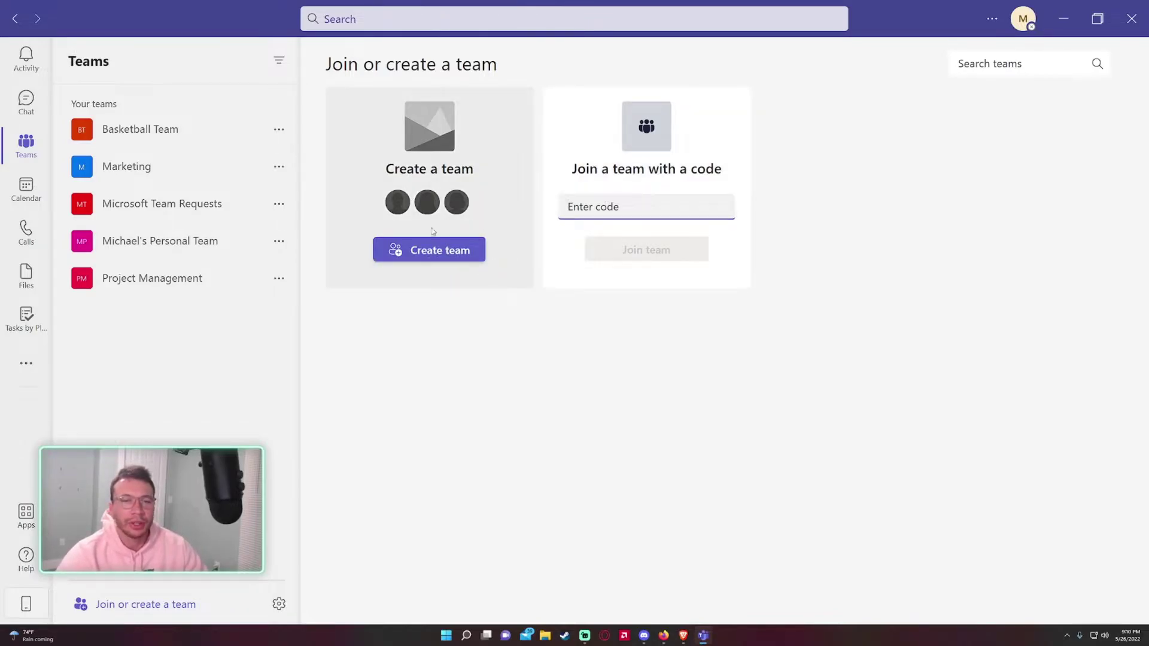
pyautogui.click(429, 251)
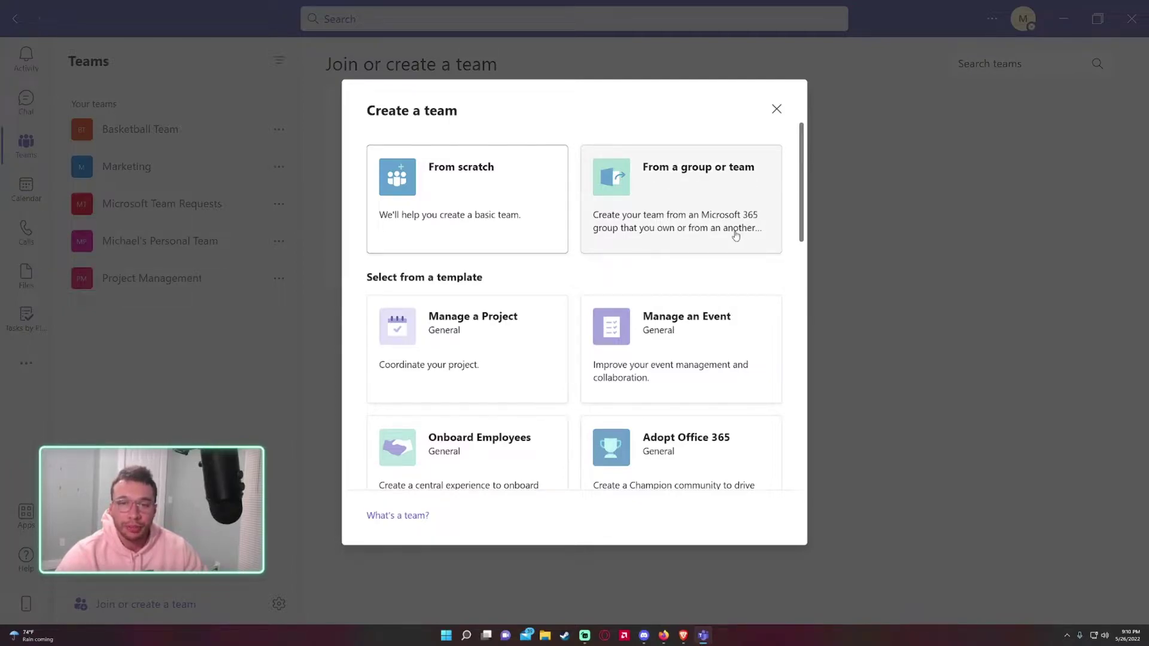
# Check the options for creating a team from an existing group or team, and return to the creation choices
pyautogui.scroll(-1, 500, 198)
pyautogui.click(672, 188)
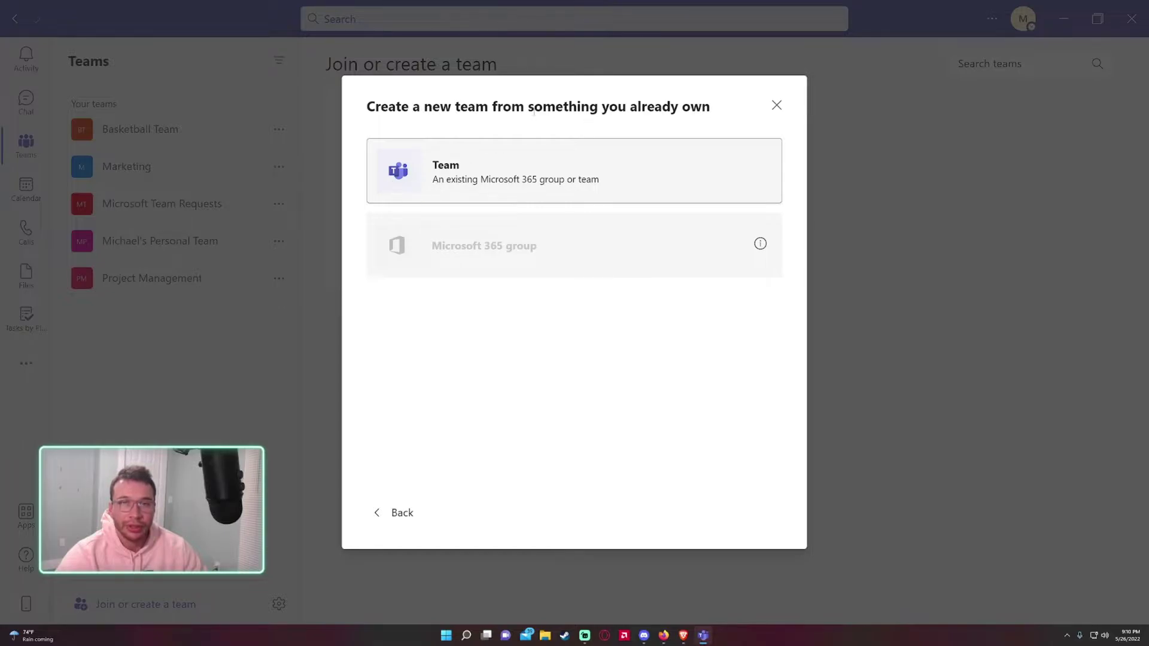
pyautogui.moveTo(636, 113); pyautogui.dragTo(492, 111)
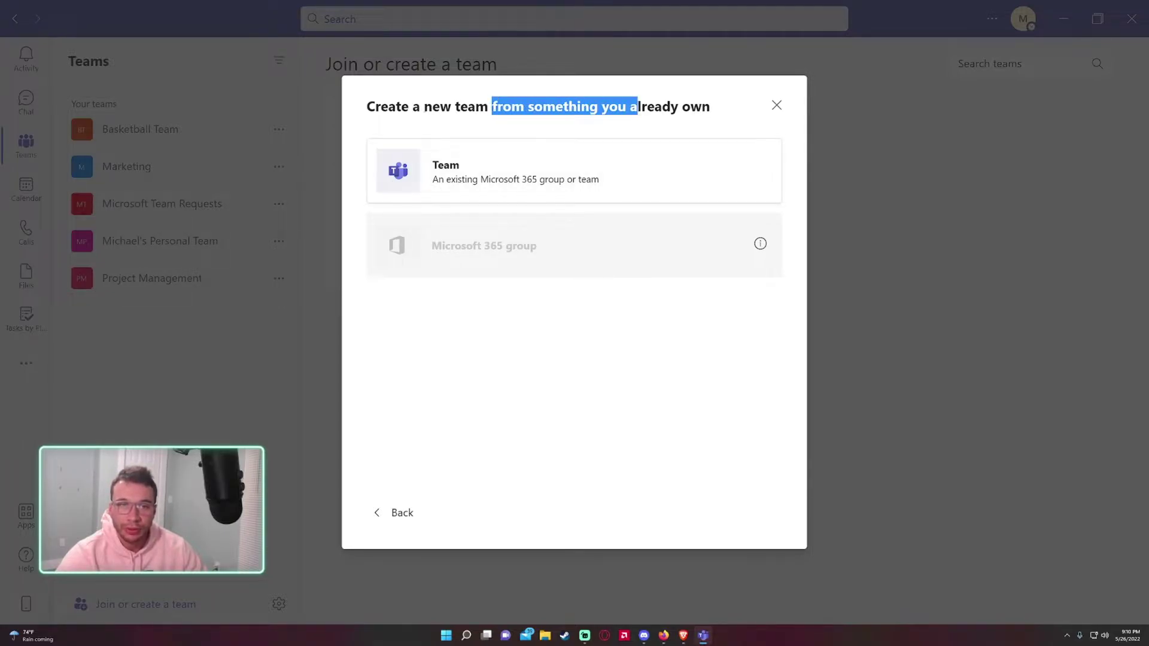
pyautogui.click(397, 513)
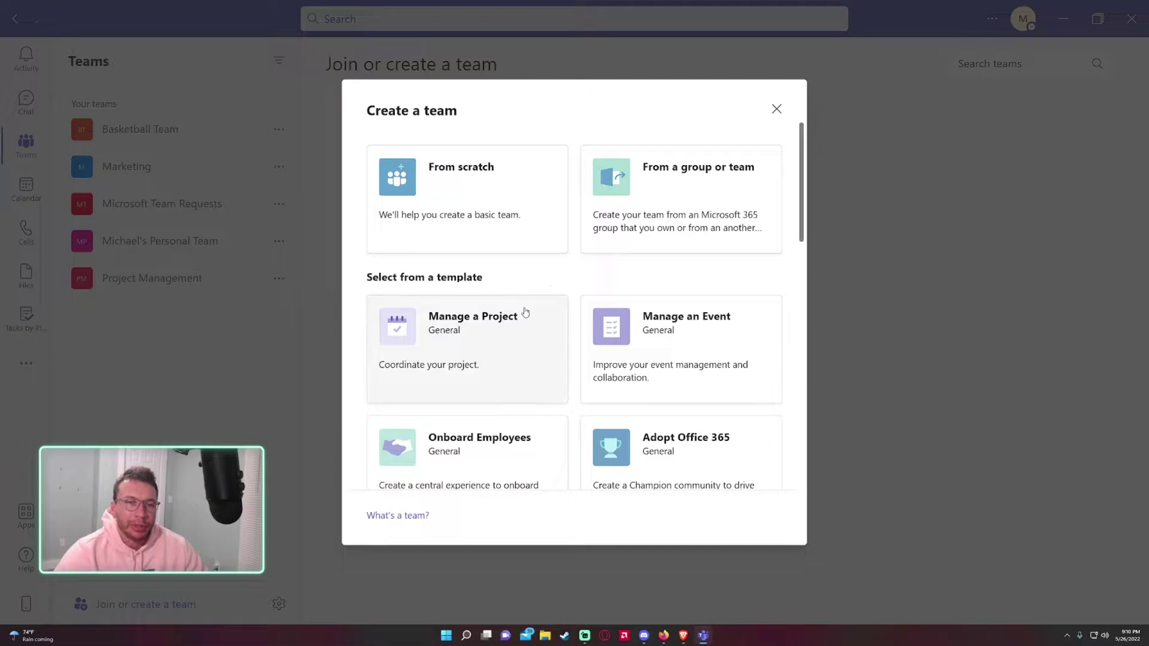
# Browse the team templates, review the description, channels and apps of the Manage a Store template, and return to the list
pyautogui.scroll(-1, 526, 306)
pyautogui.scroll(-2, 527, 292)
pyautogui.scroll(1, 509, 260)
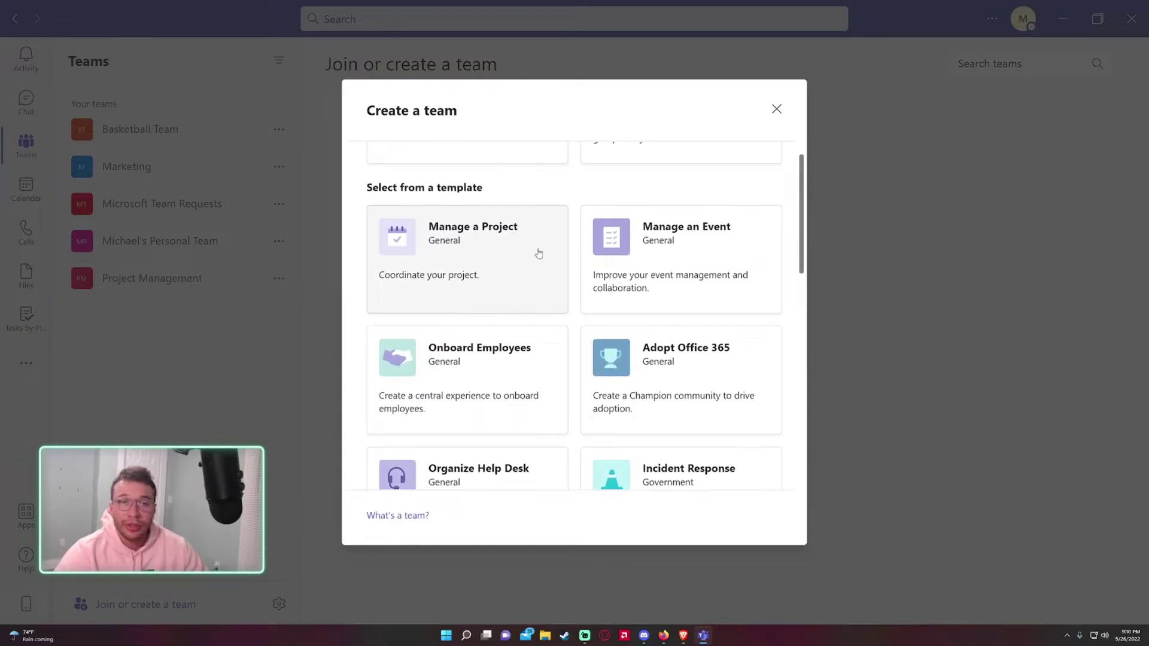
pyautogui.scroll(-8, 557, 240)
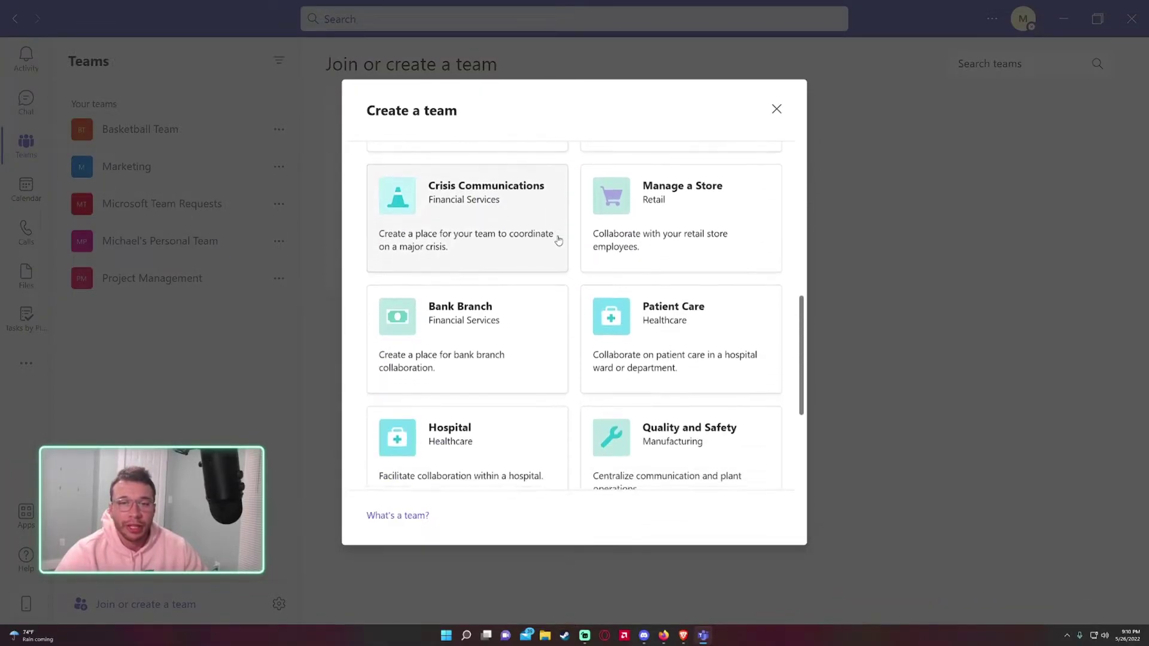
pyautogui.click(649, 255)
pyautogui.moveTo(379, 108); pyautogui.dragTo(487, 147)
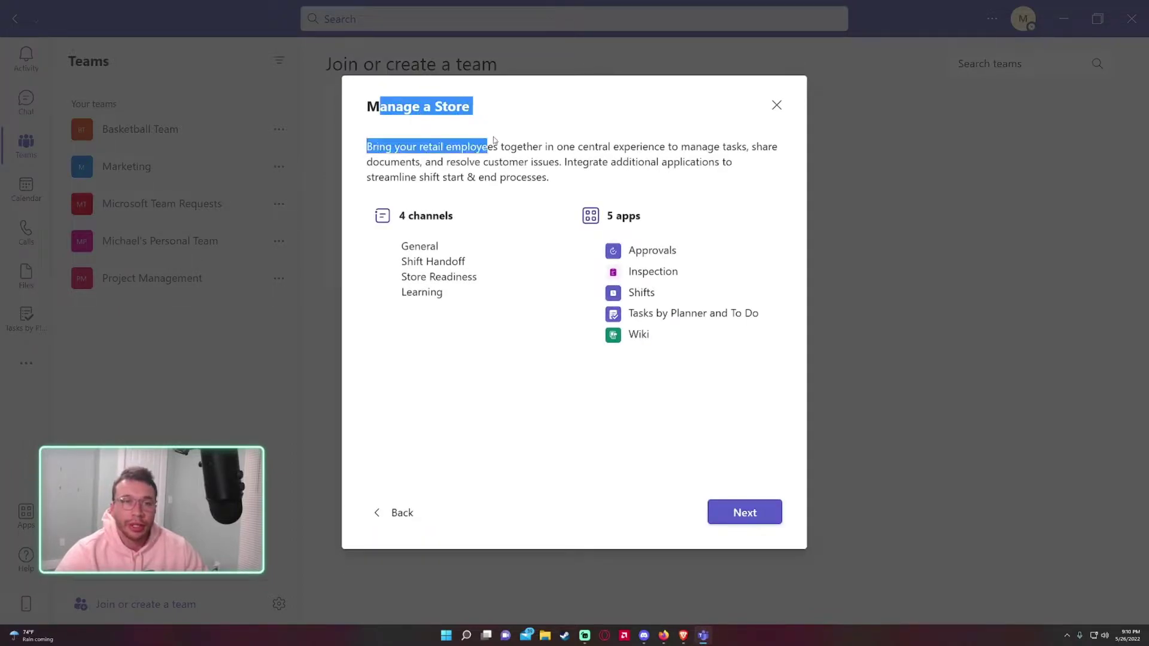
pyautogui.click(416, 142)
pyautogui.moveTo(376, 146); pyautogui.dragTo(666, 166)
pyautogui.click(661, 177)
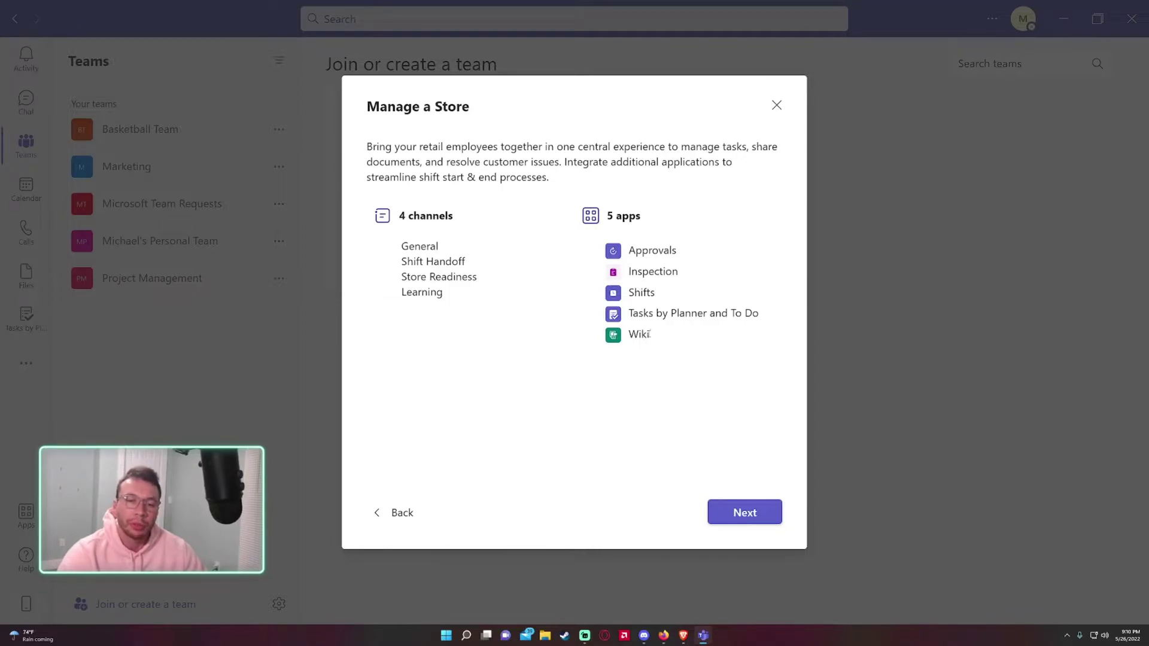
pyautogui.click(414, 518)
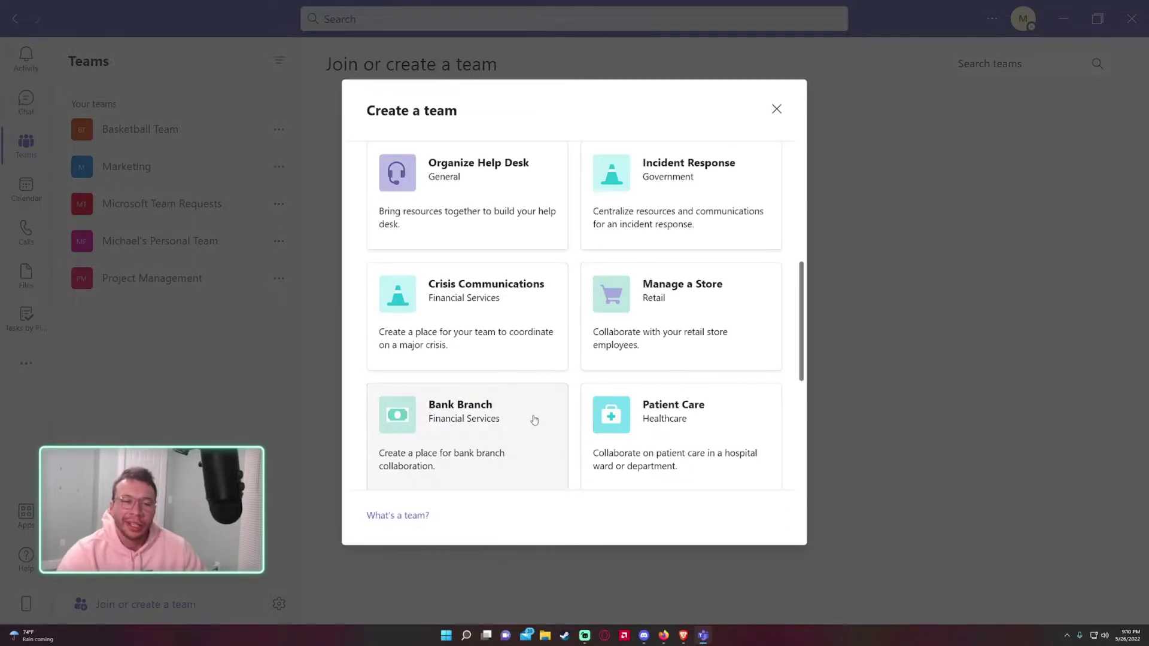
# Review the channels and apps of the Hospital template and return to the start of the creation choices
pyautogui.scroll(-3, 529, 407)
pyautogui.scroll(-1, 525, 343)
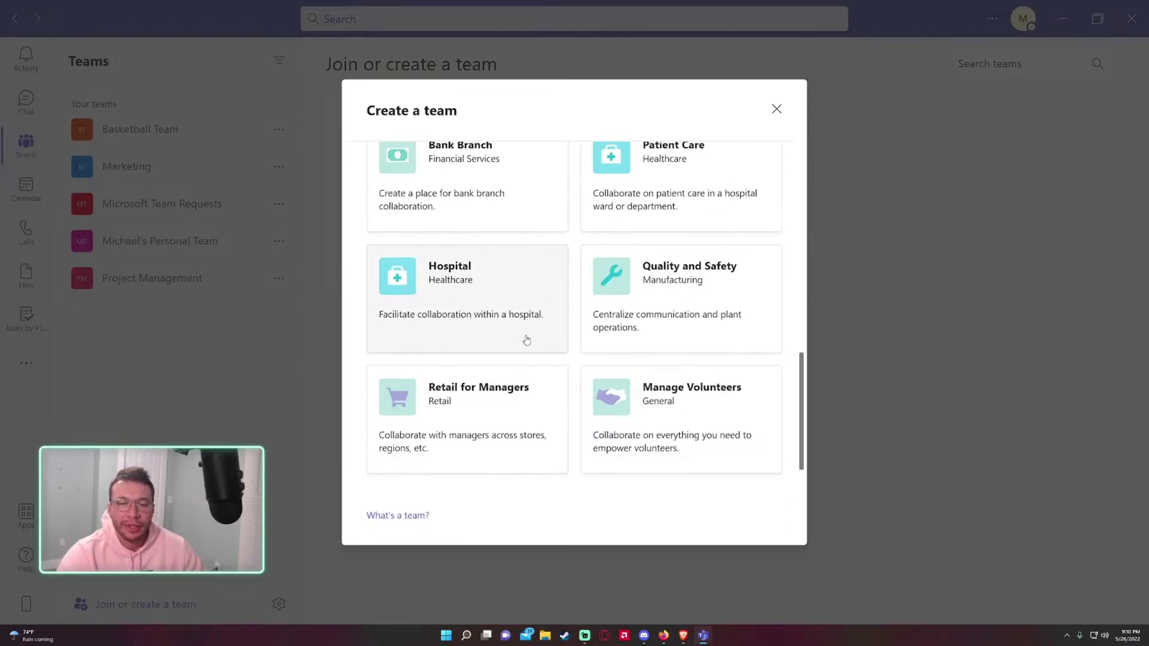
pyautogui.click(530, 324)
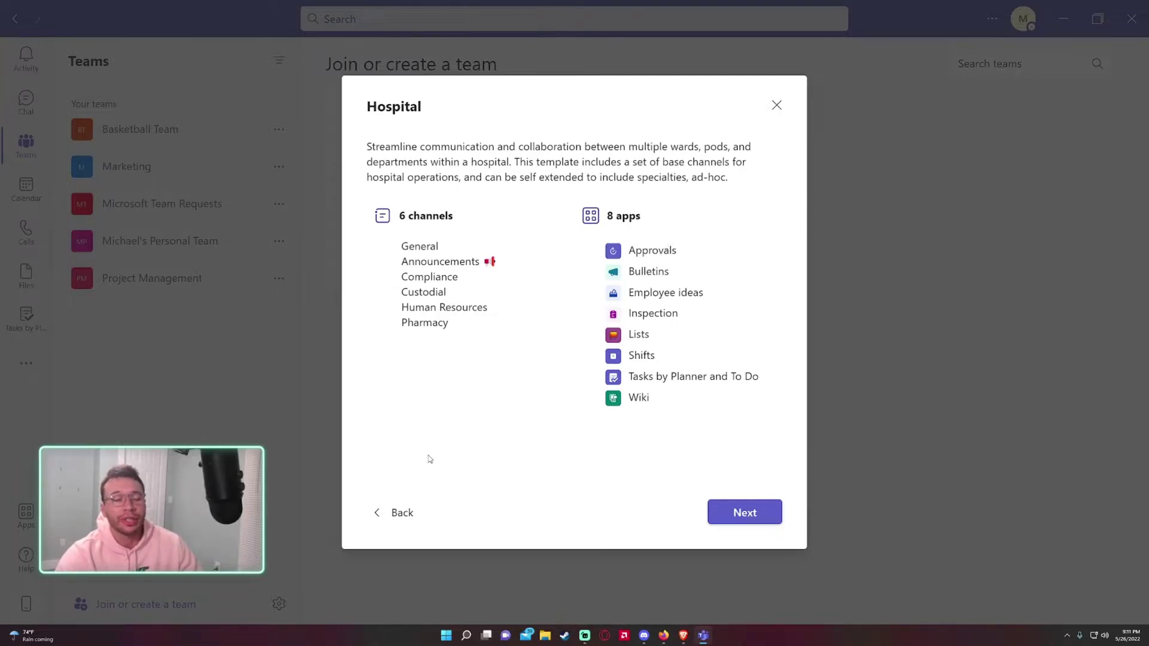
pyautogui.click(398, 516)
pyautogui.scroll(5, 495, 313)
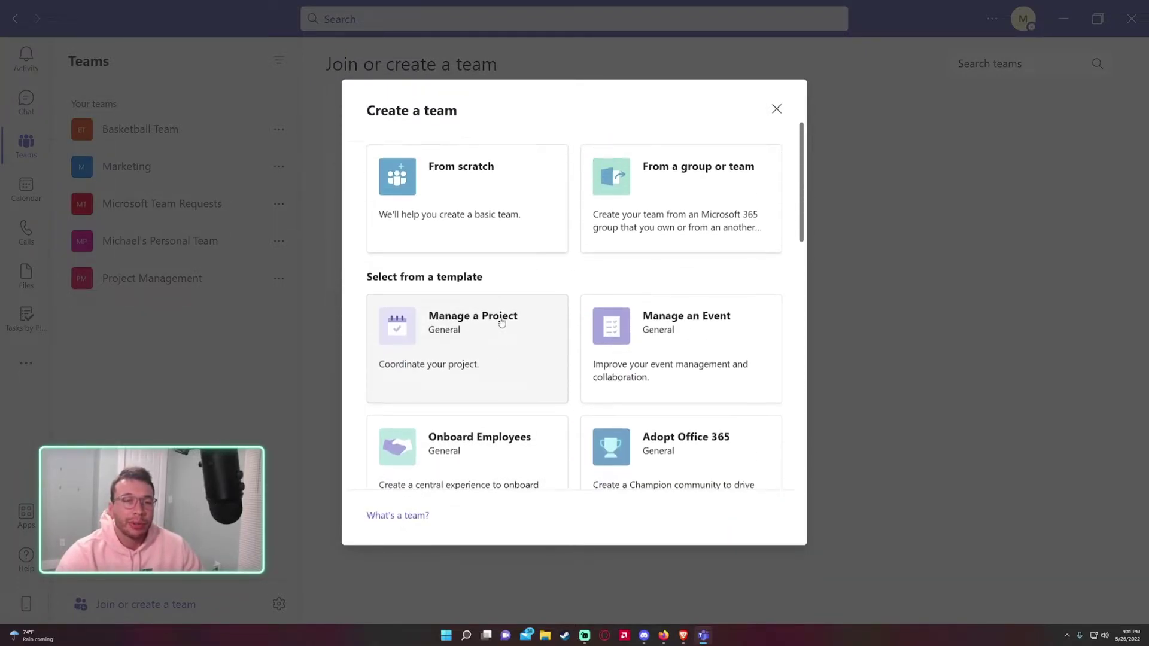
# Set up a private team from scratch and name it "Halloween Committee"
pyautogui.click(493, 226)
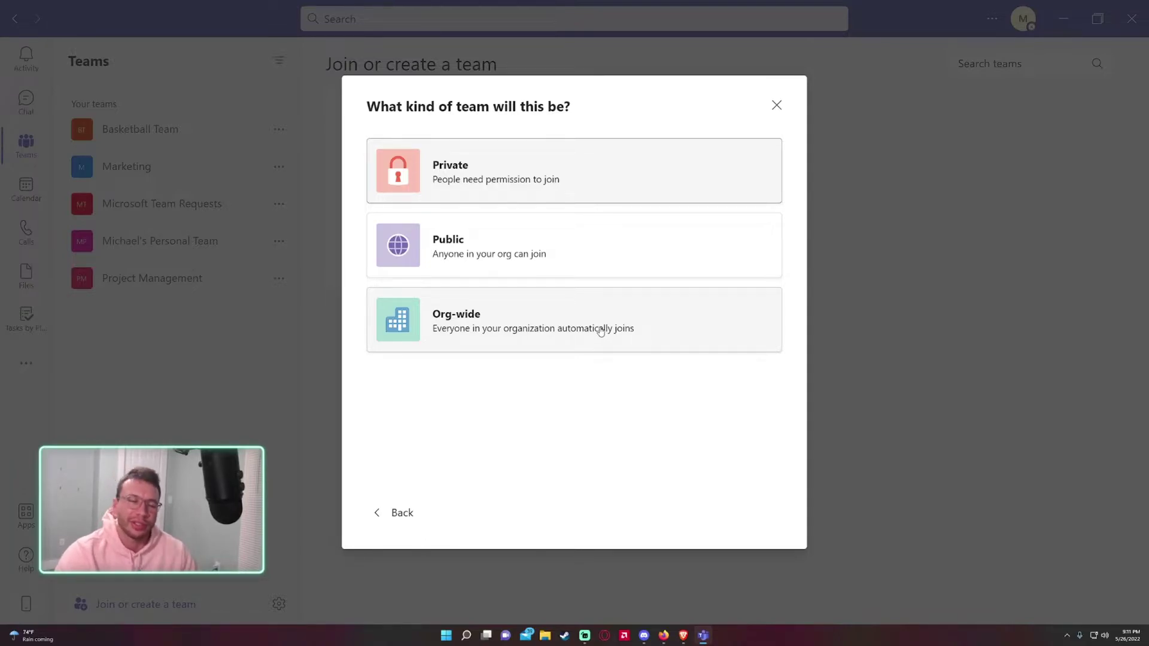
pyautogui.click(507, 188)
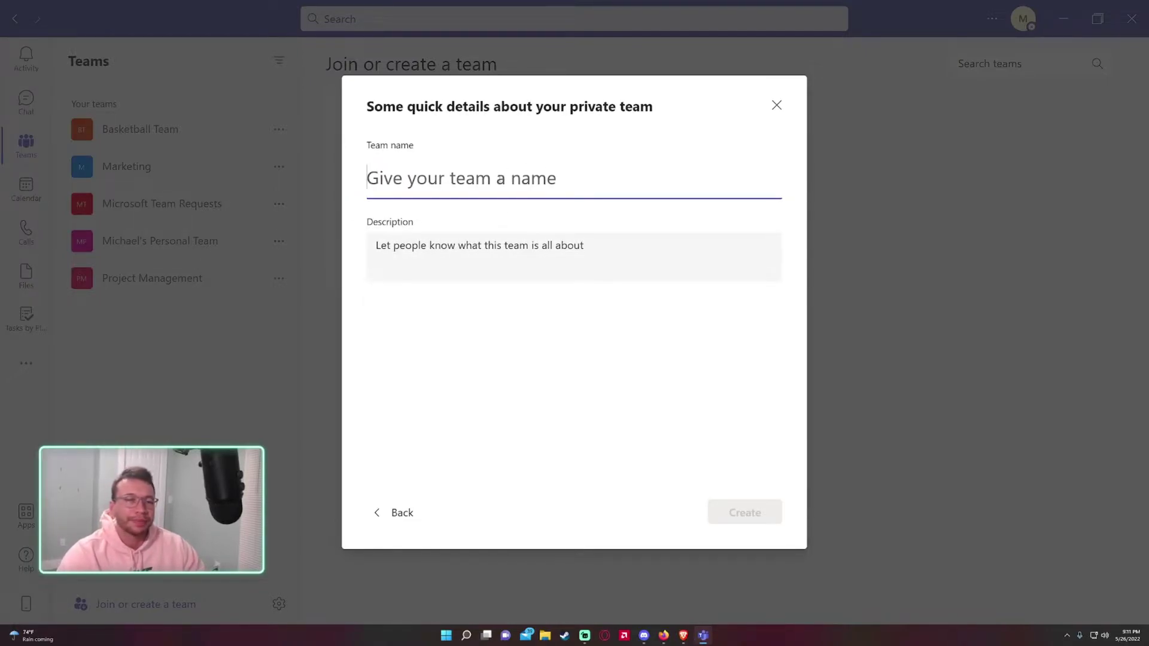
pyautogui.write('Hallowe')
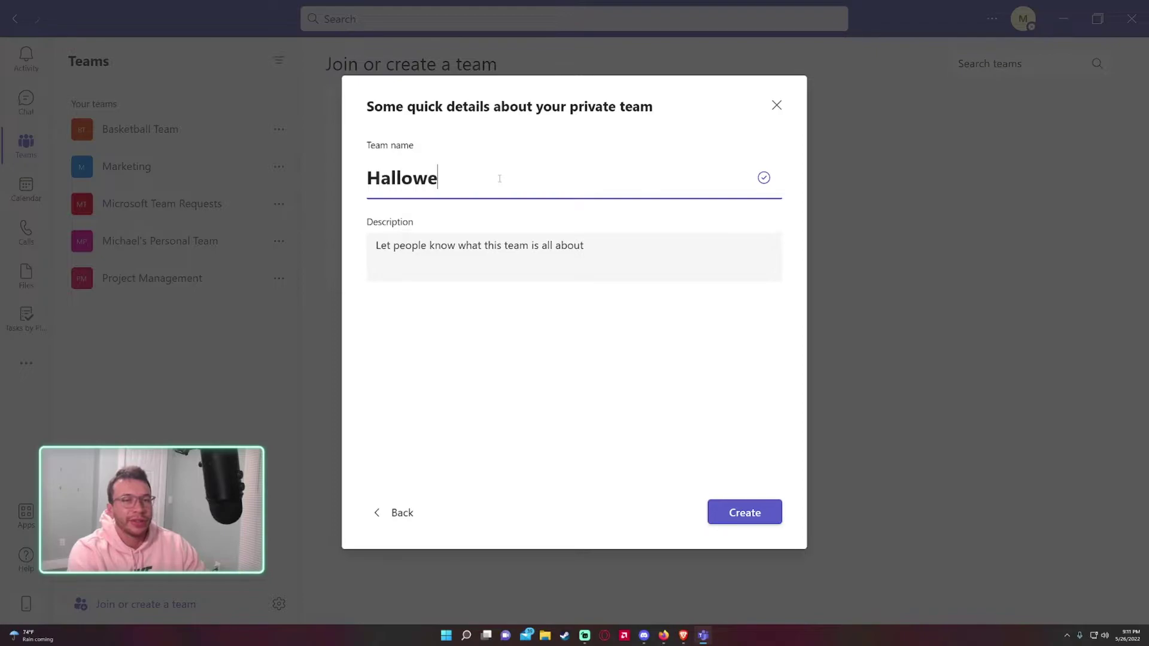
pyautogui.write('en Committee')
# Describe the team as "Planning for the company Halloween Party" and create it without adding members
pyautogui.click(483, 264)
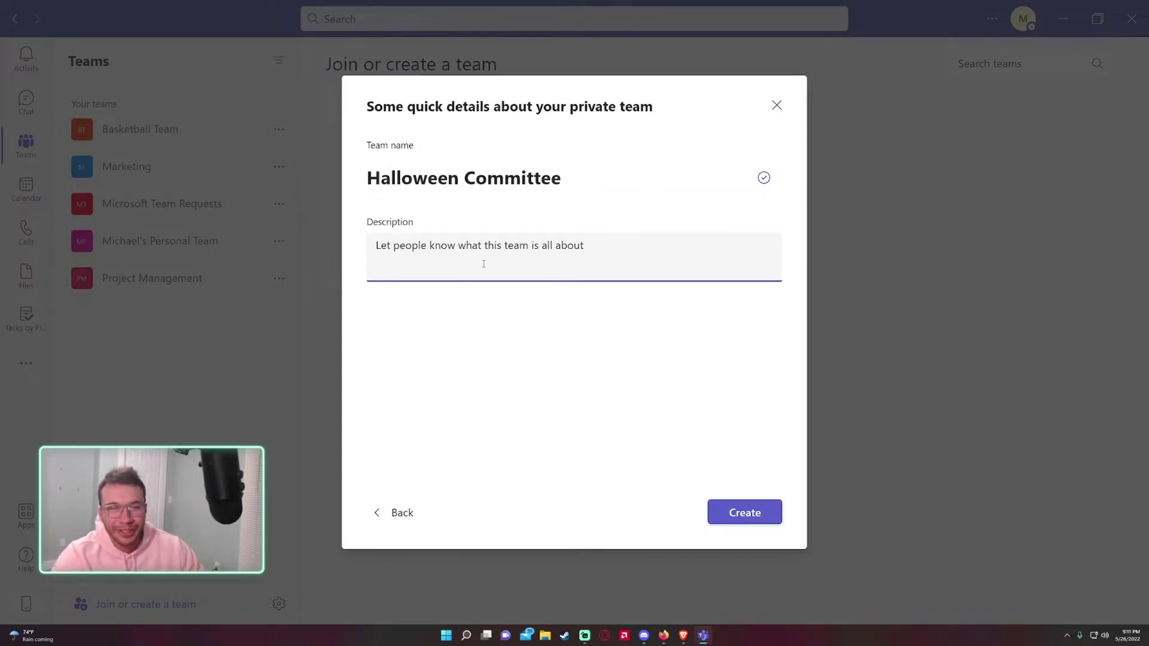
pyautogui.write('Pla')
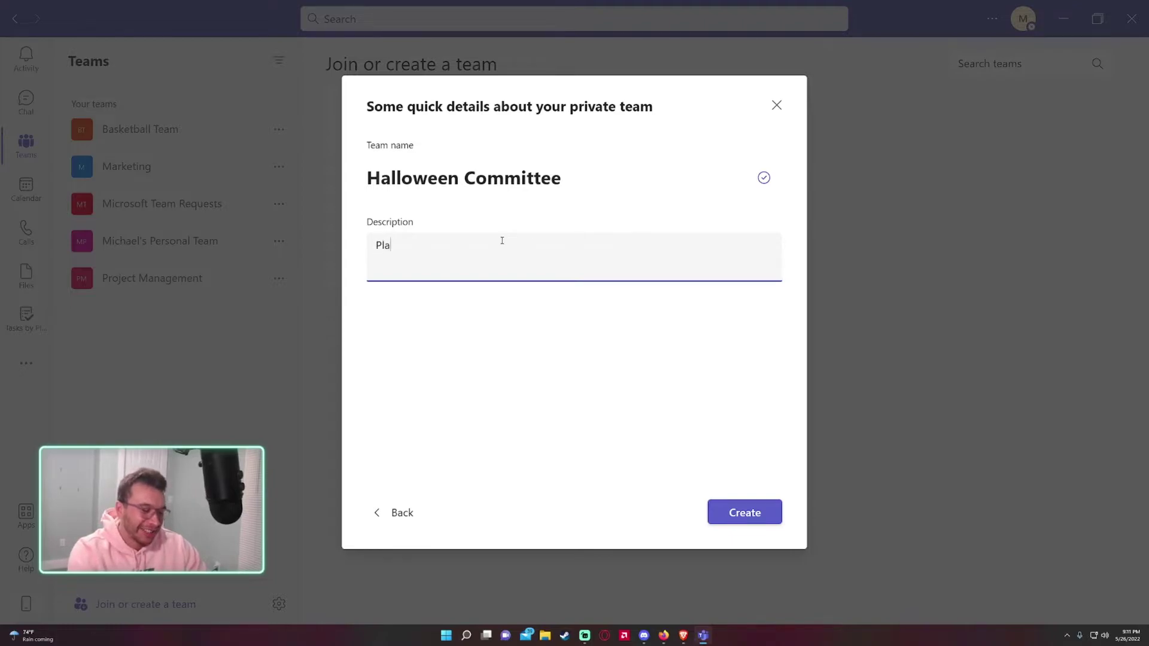
pyautogui.write('nning for the company Hall')
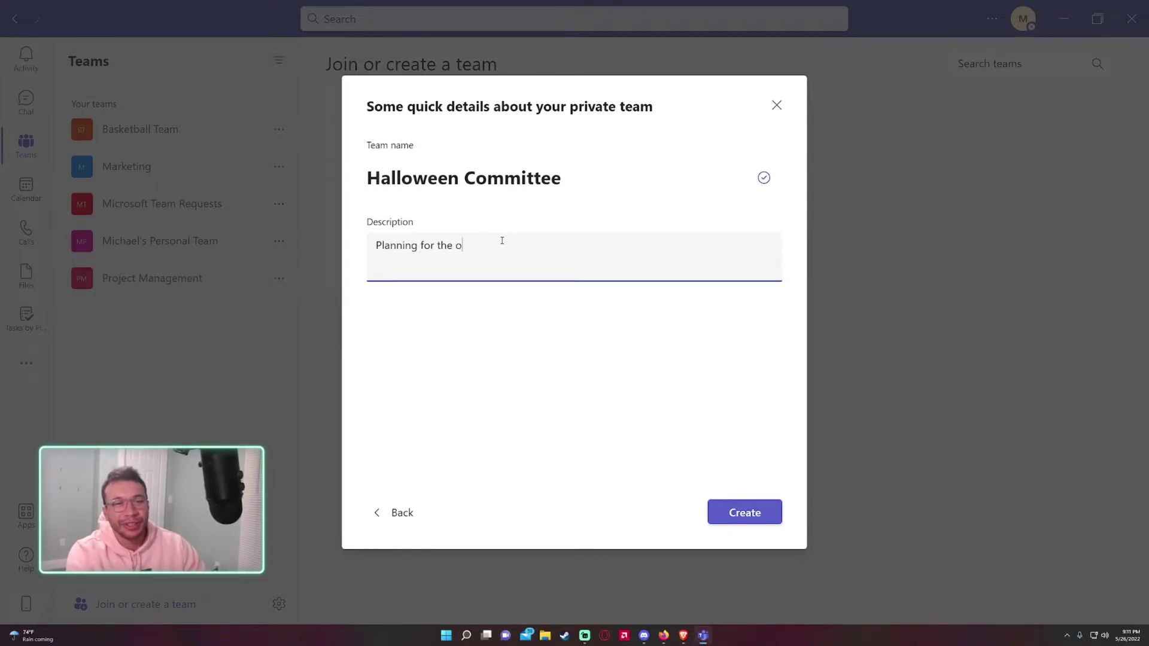
pyautogui.write('oween Party')
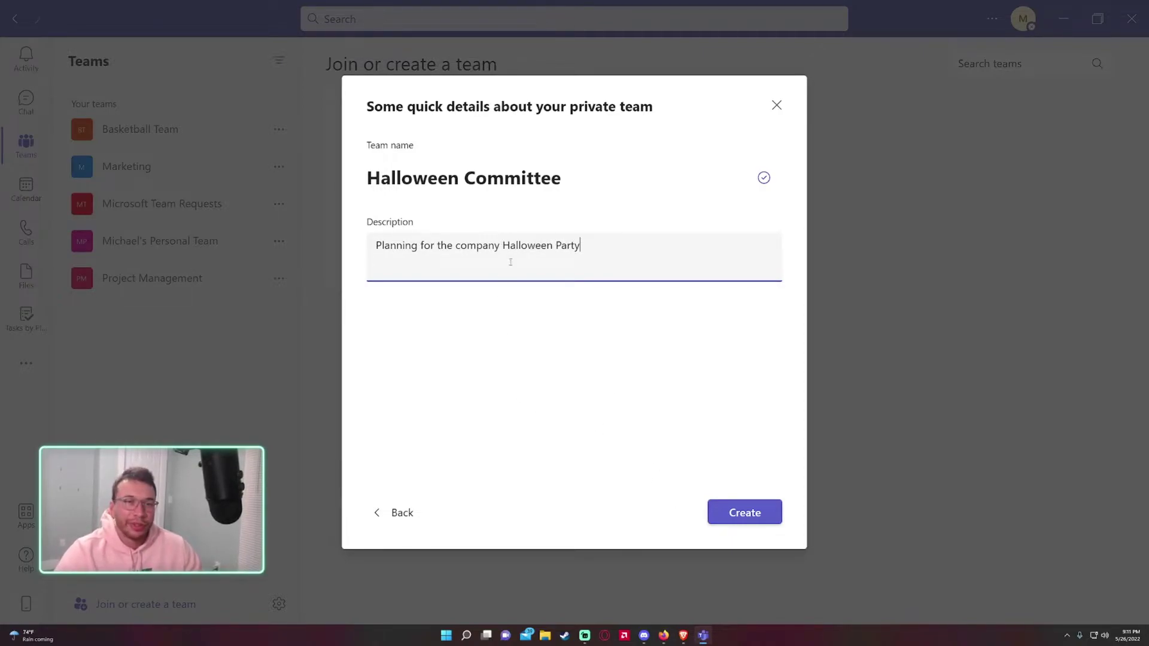
pyautogui.click(762, 511)
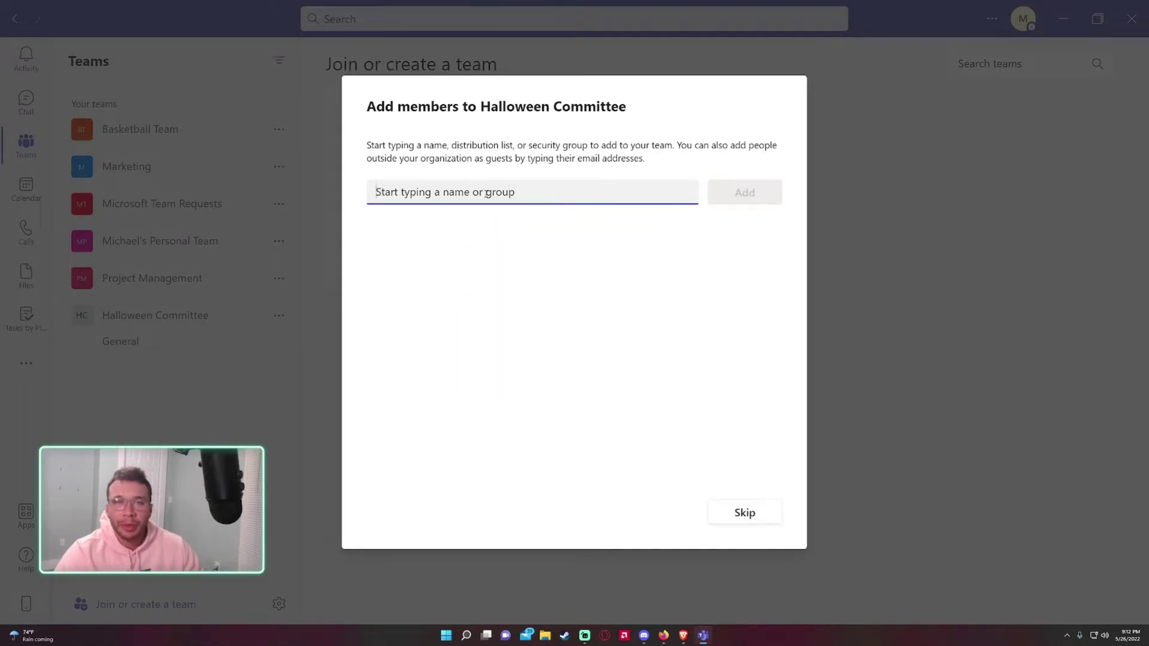
pyautogui.click(755, 527)
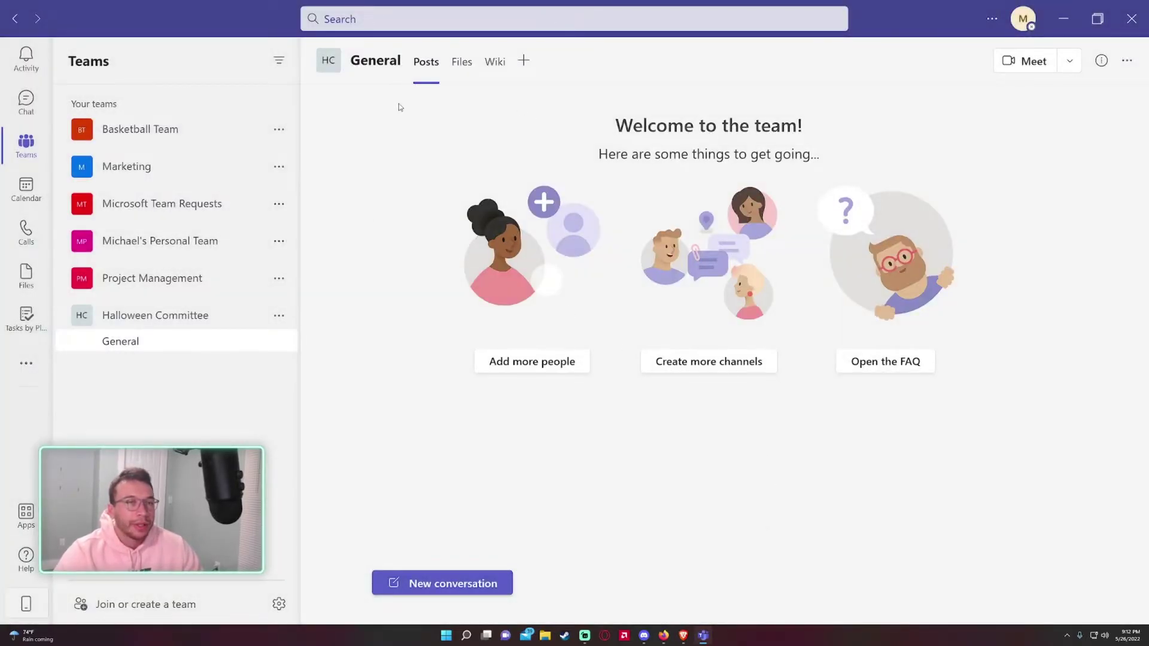
# Look through the Files and Wiki sections of the Halloween Committee's General channel and return to its posts
pyautogui.click(197, 323)
pyautogui.click(192, 322)
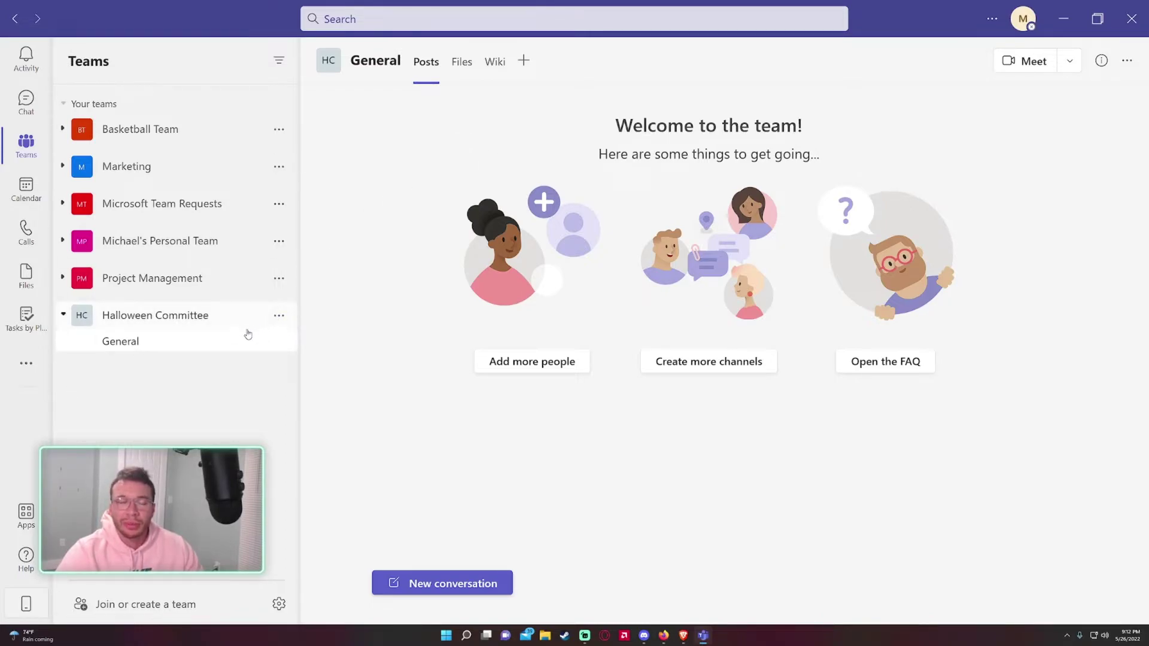
pyautogui.click(462, 64)
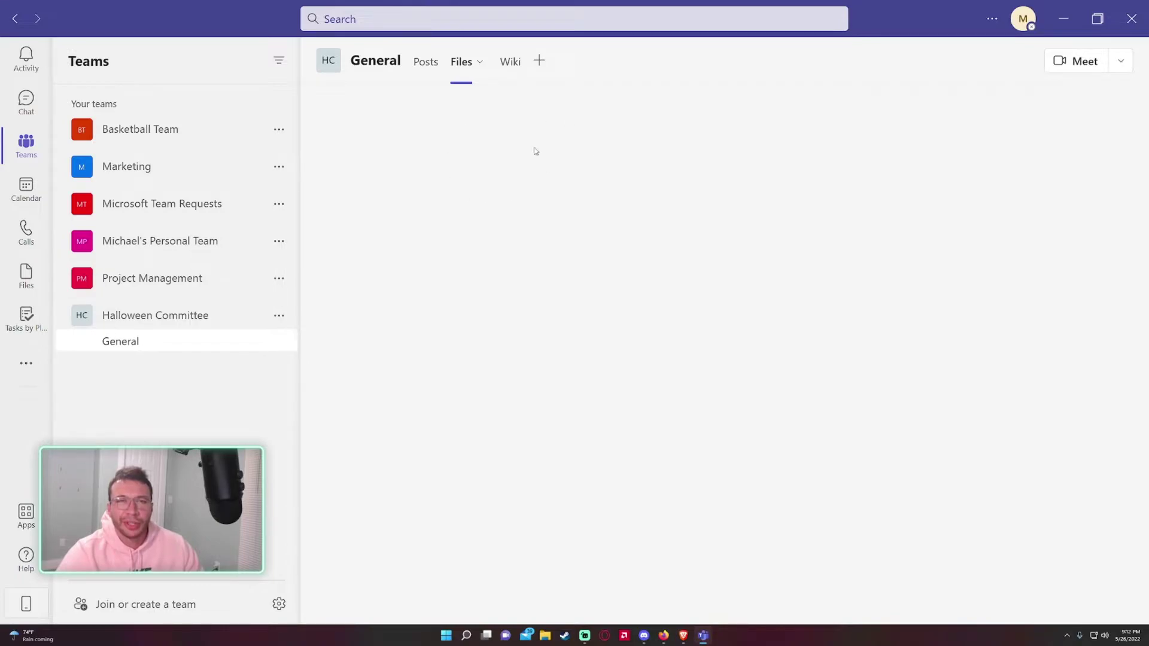
pyautogui.click(432, 69)
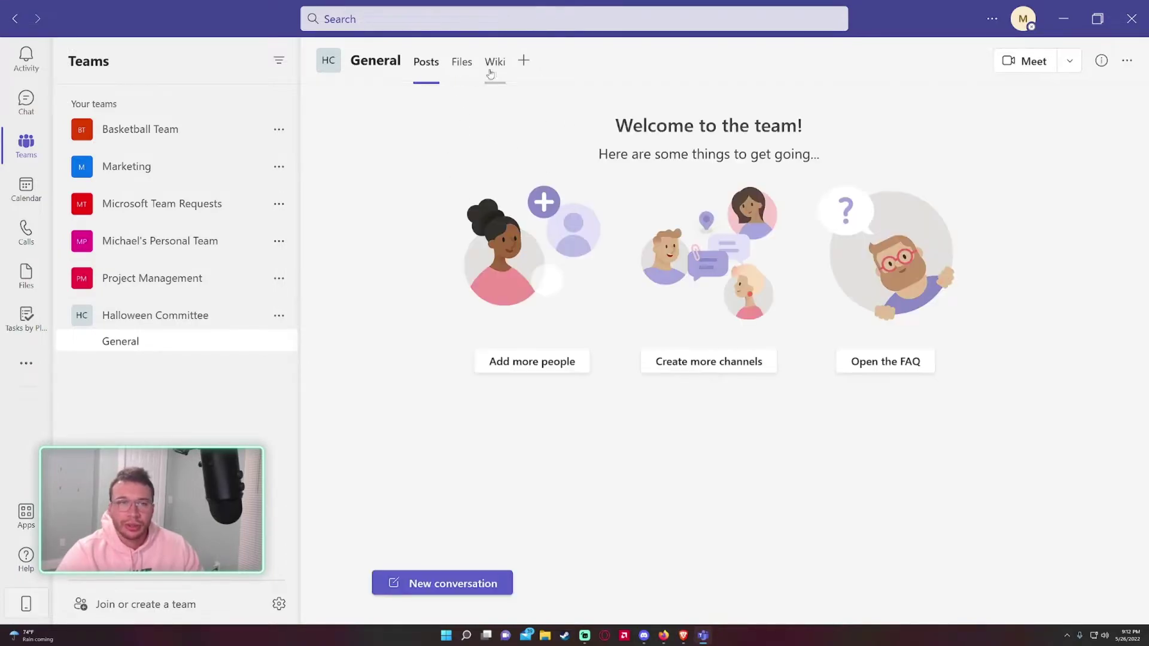
pyautogui.click(488, 70)
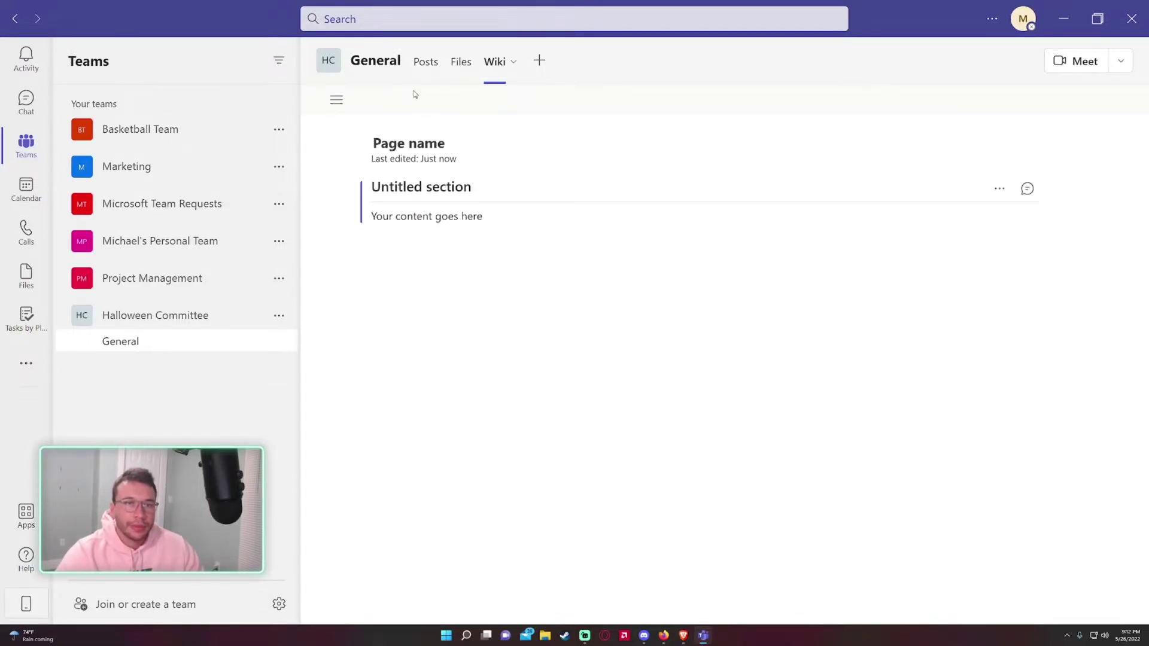
pyautogui.click(426, 62)
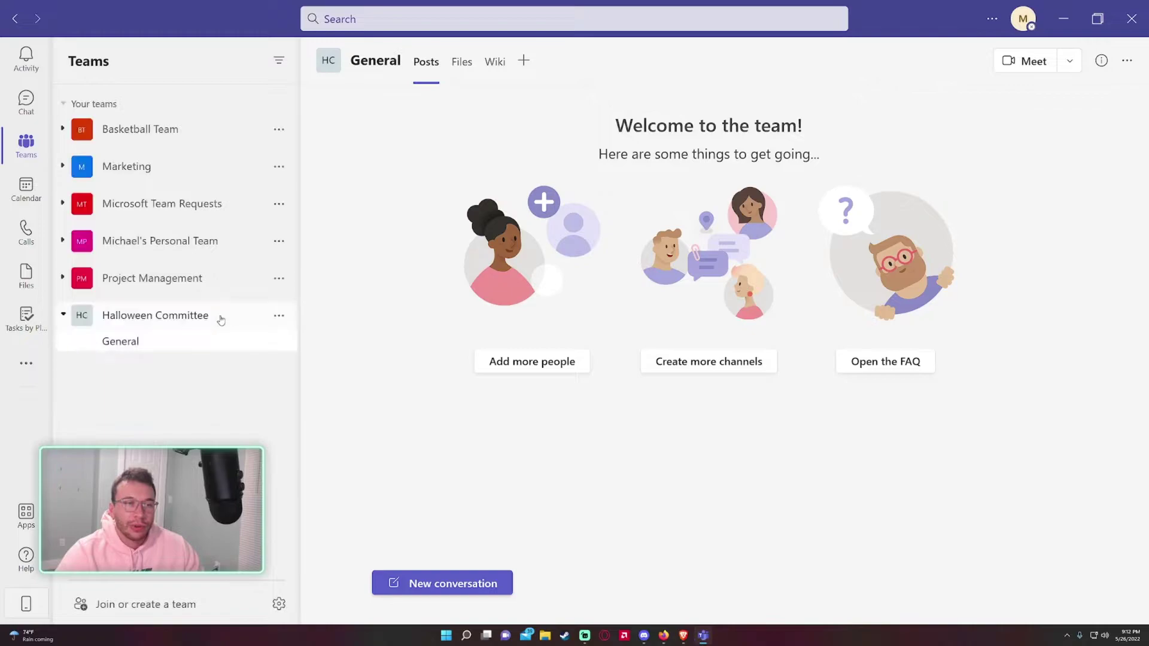
# Move the Halloween Committee team directly below Basketball Team, hide it, and collapse the hidden teams group
pyautogui.moveTo(170, 321); pyautogui.dragTo(246, 171)
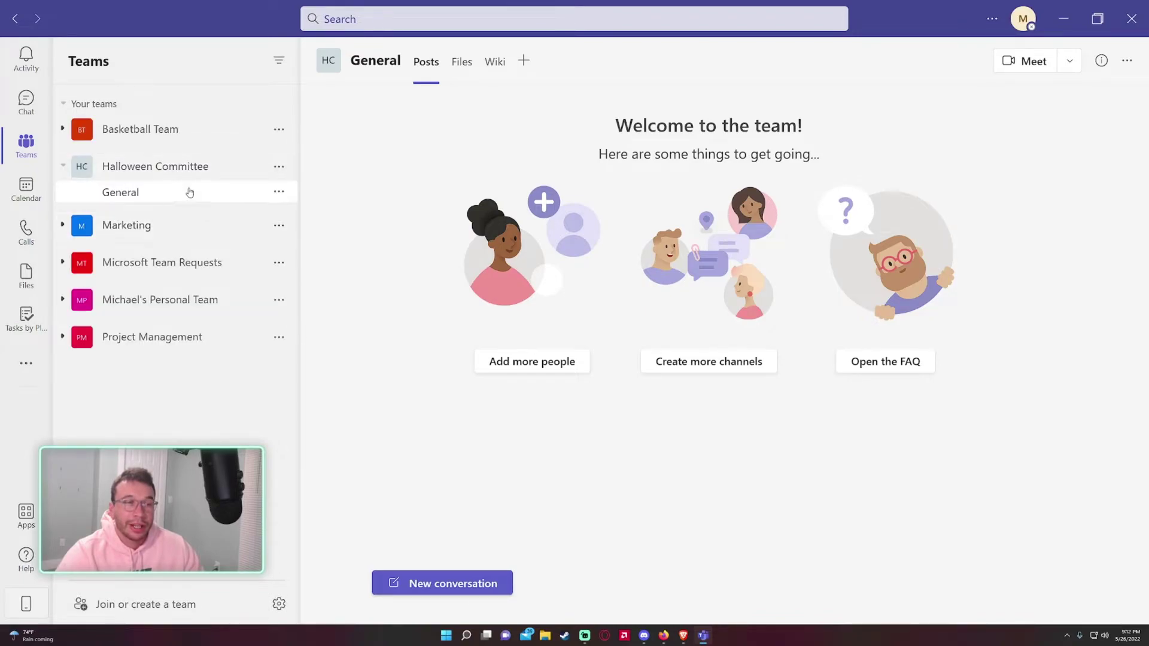
pyautogui.click(280, 168)
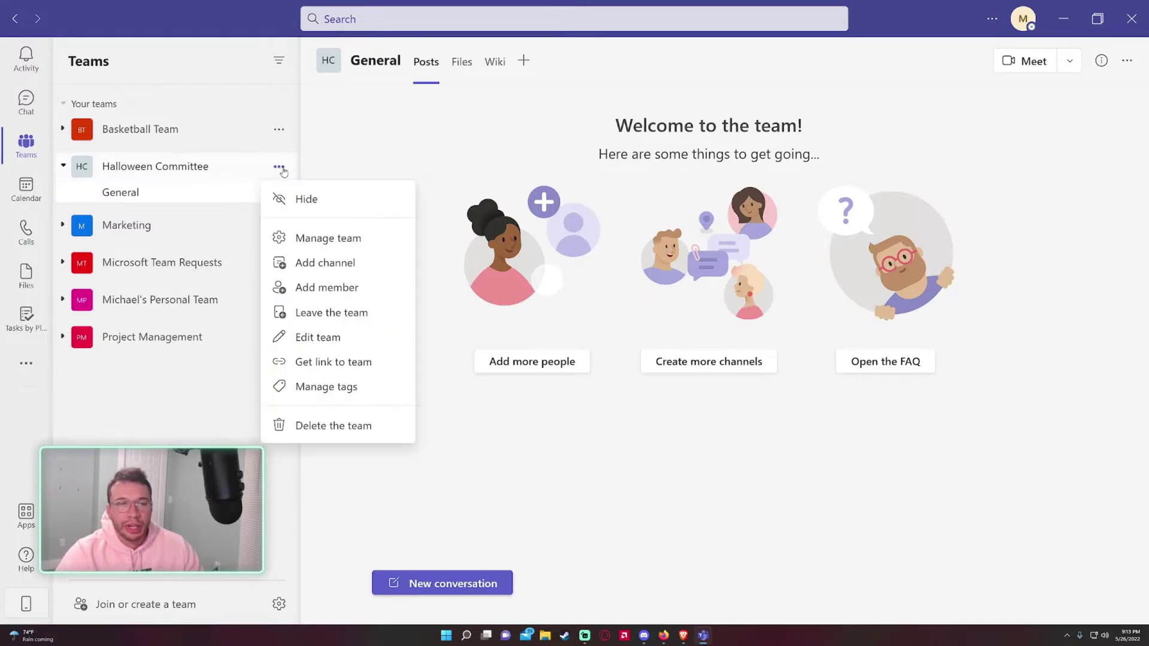
pyautogui.click(306, 204)
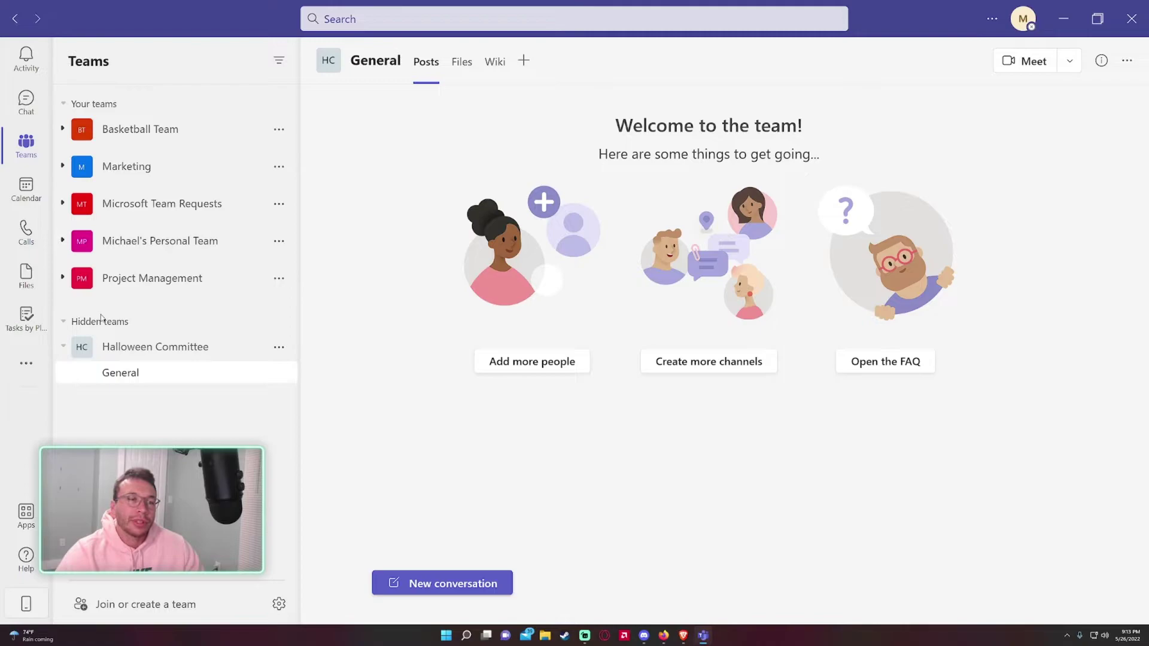
pyautogui.click(93, 323)
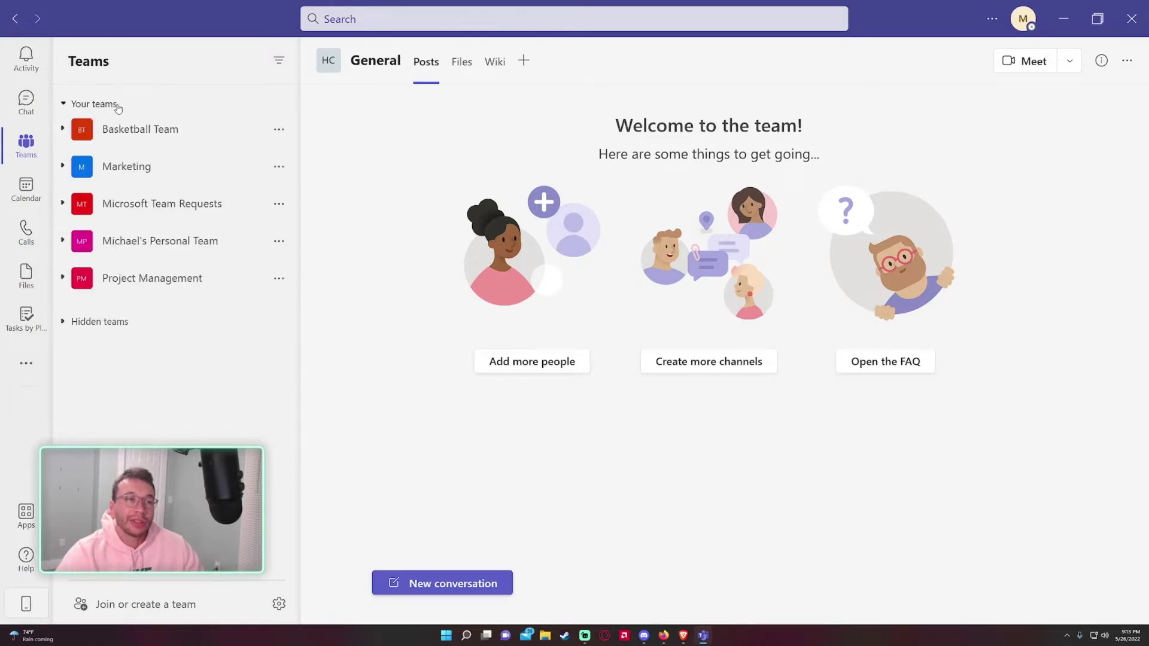
# Hide the Marketing team and expand the hidden teams group
pyautogui.click(279, 167)
pyautogui.click(310, 203)
pyautogui.click(108, 286)
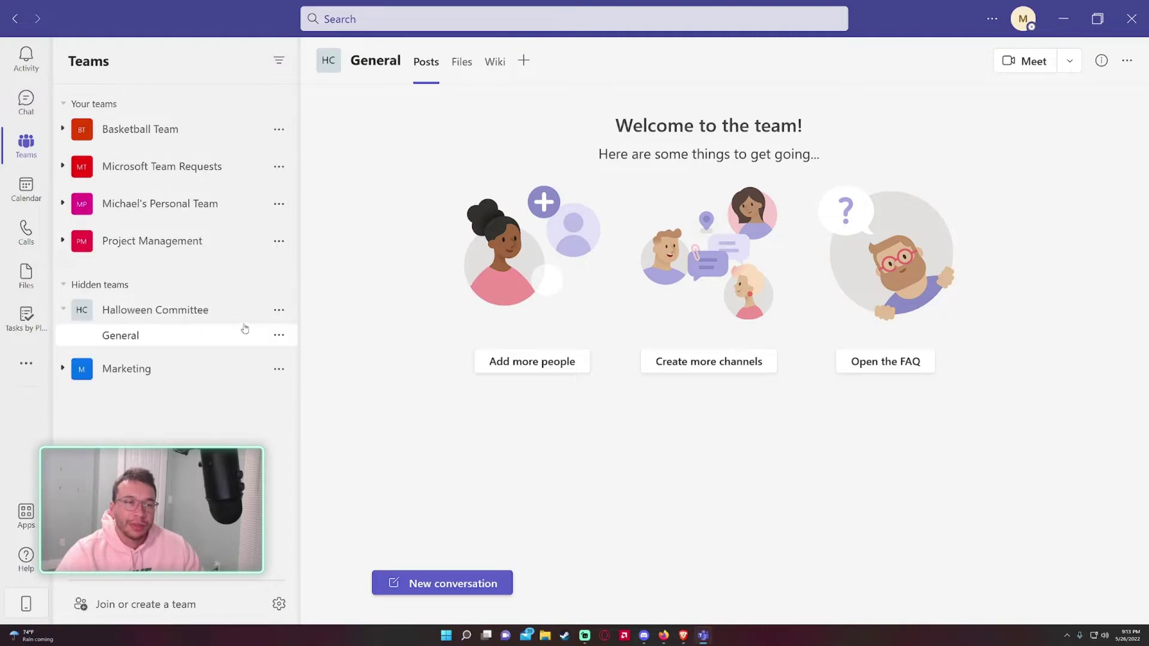
# Unhide the Halloween Committee team and collapse the hidden teams group
pyautogui.click(190, 312)
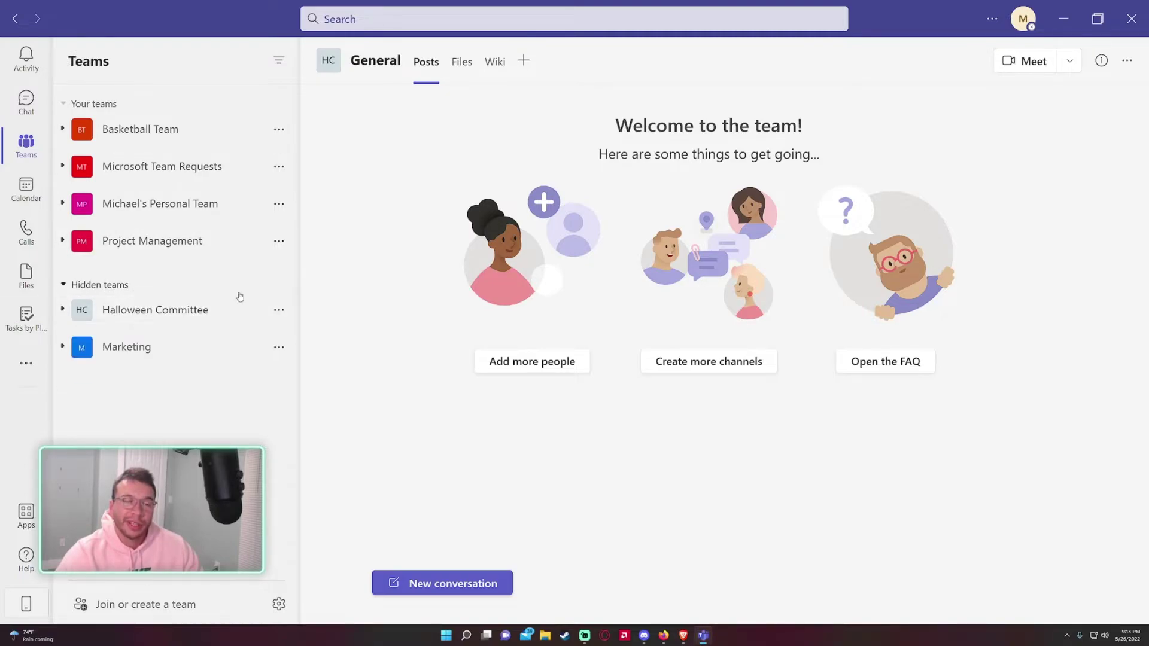
pyautogui.click(279, 310)
pyautogui.click(306, 339)
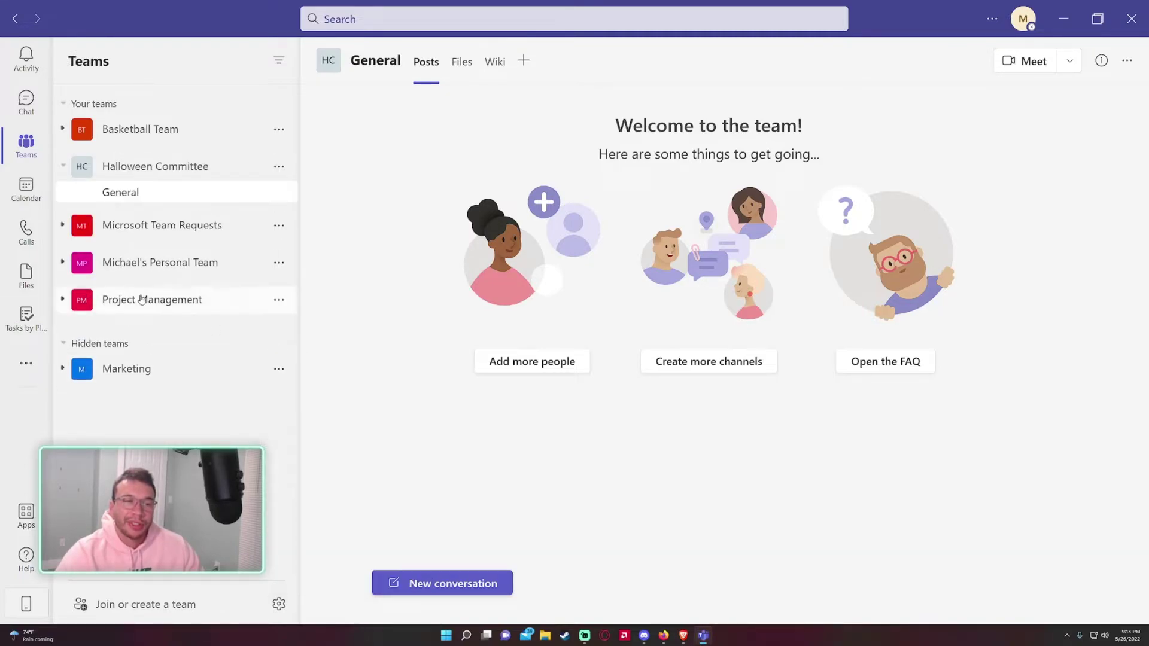
pyautogui.click(112, 343)
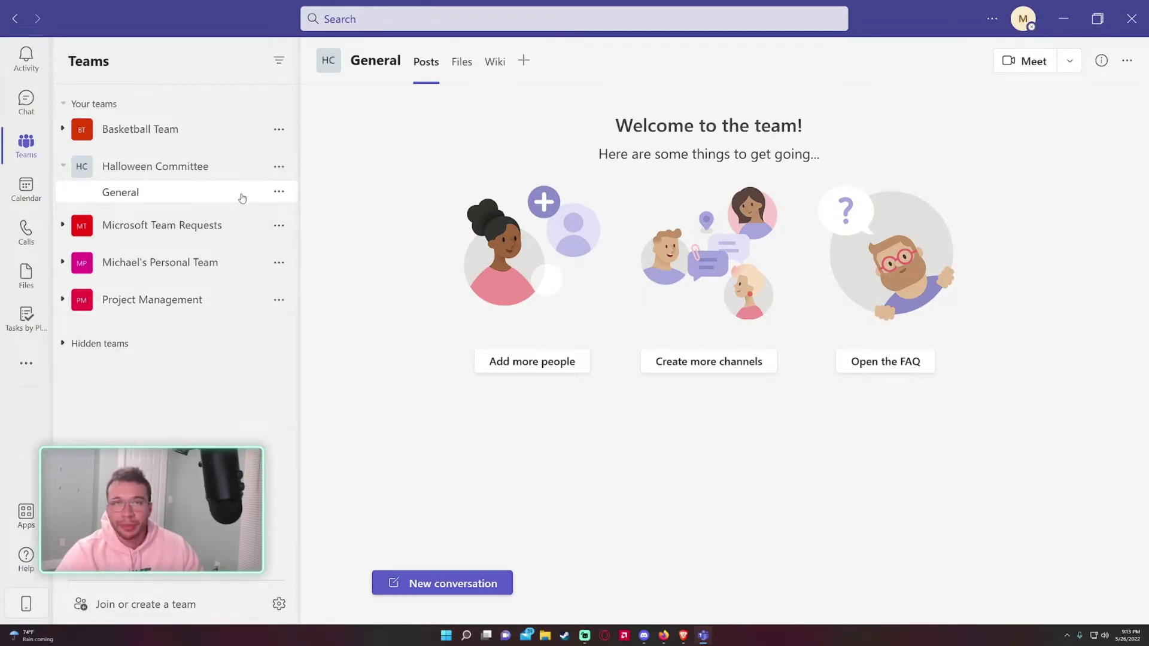
# Open the Halloween Committee's team management and add a colleague found by surname to the team
pyautogui.click(279, 167)
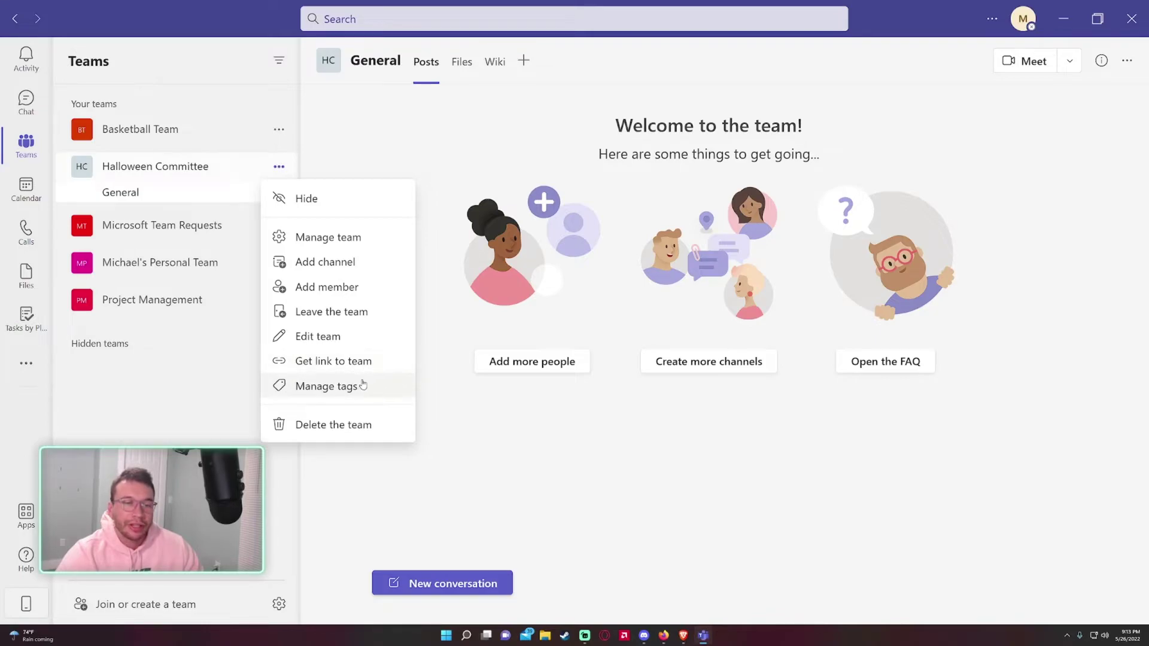
pyautogui.click(339, 243)
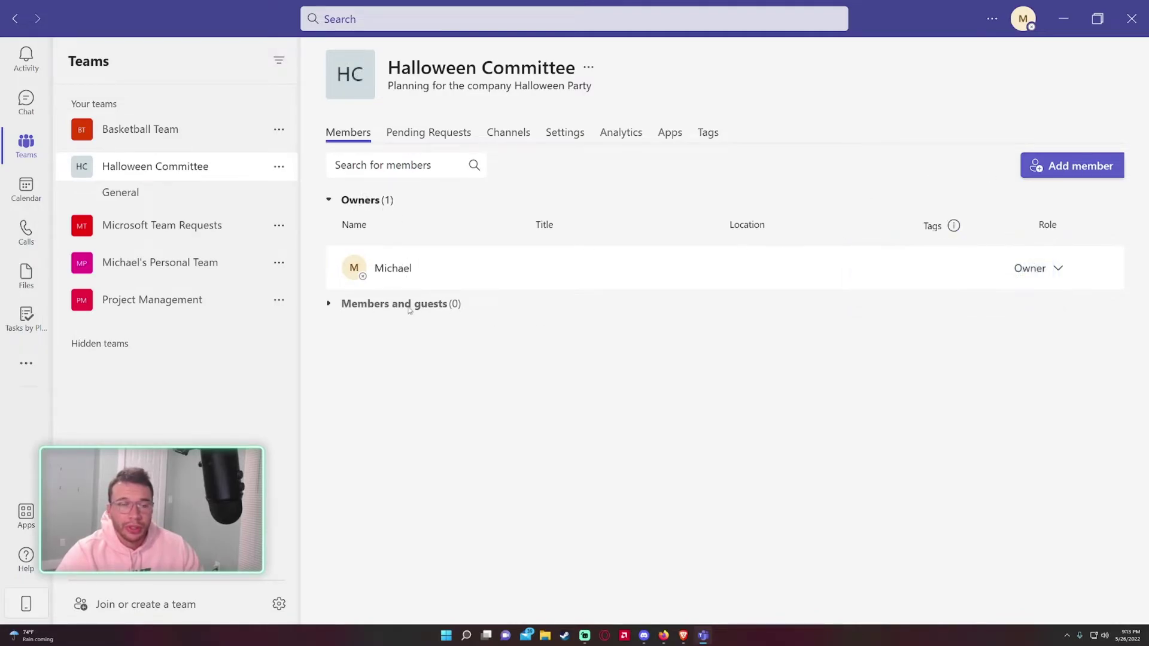
pyautogui.click(1048, 169)
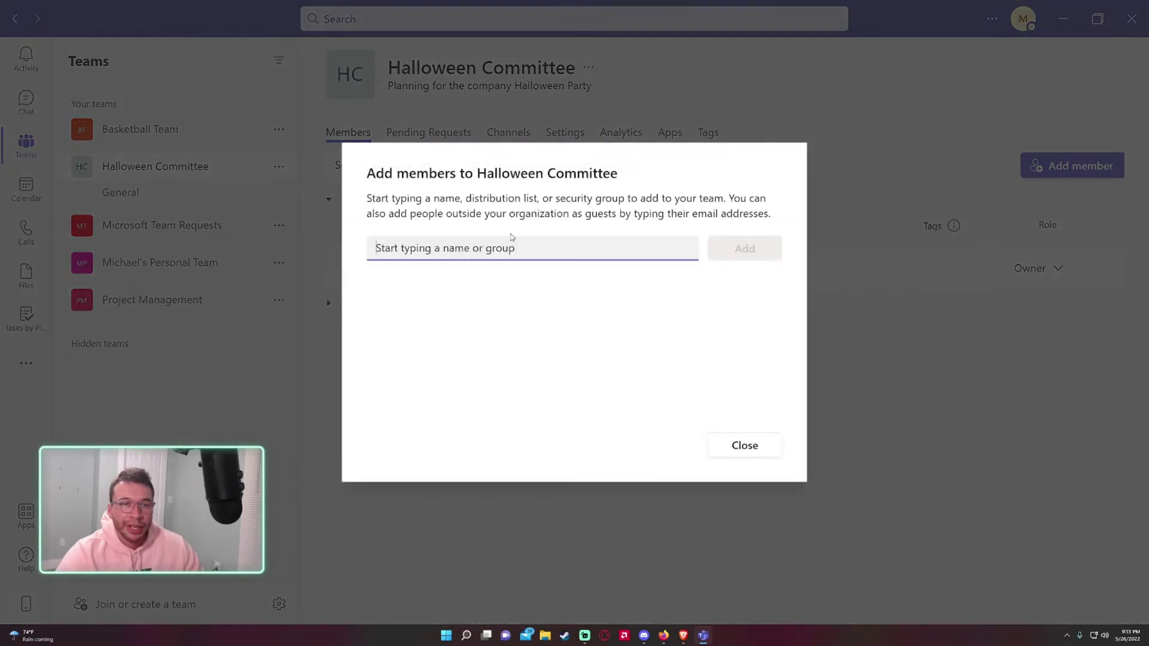
pyautogui.write('green')
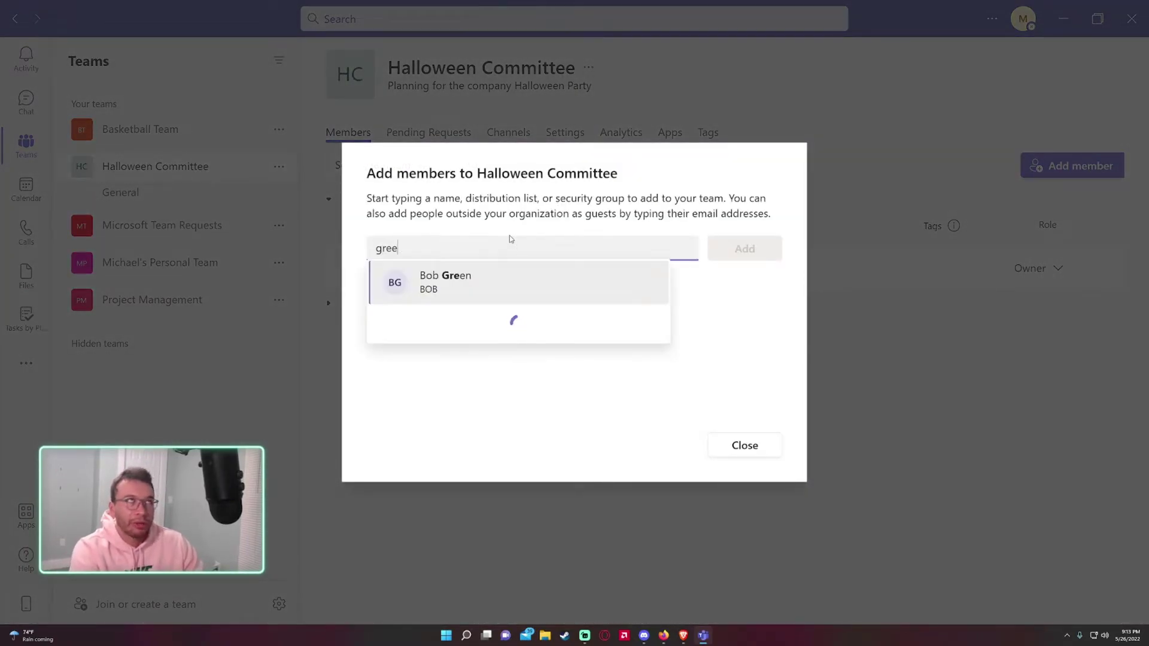
pyautogui.click(436, 275)
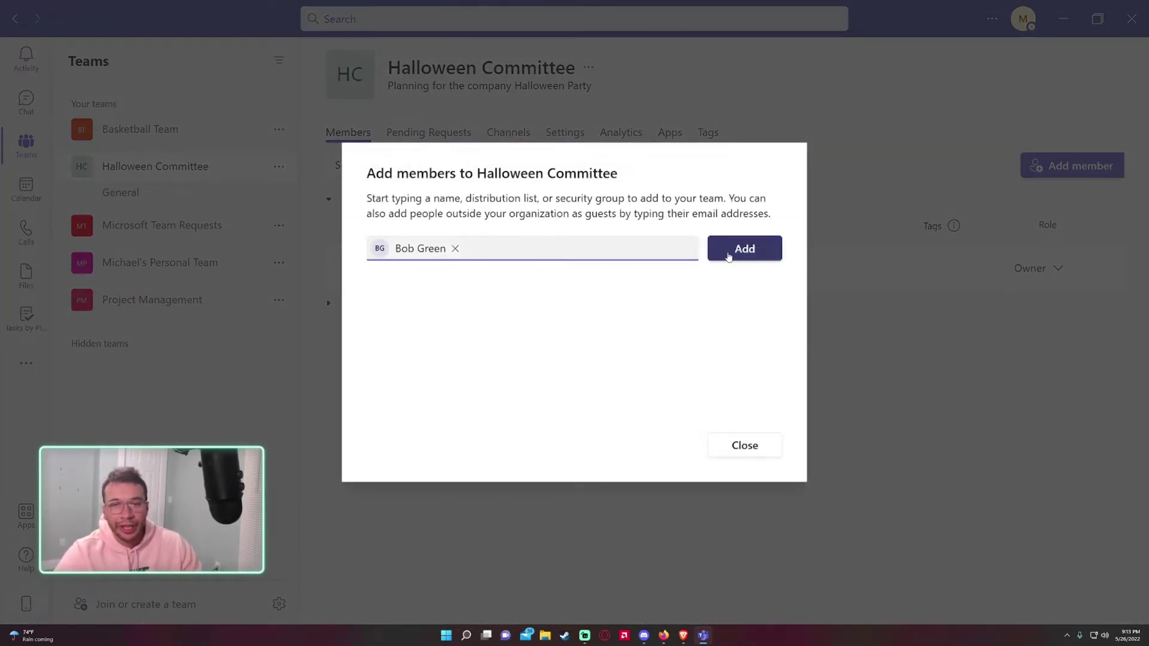
pyautogui.click(737, 250)
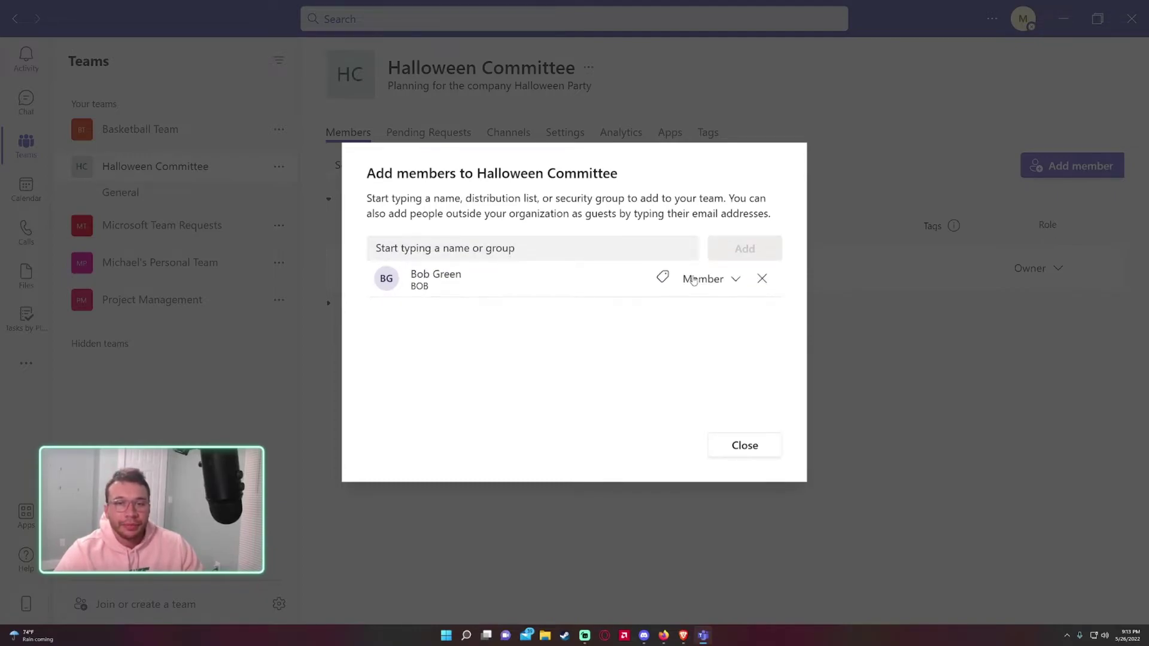
# Keep the added colleague's role as Member and finish adding members
pyautogui.click(693, 280)
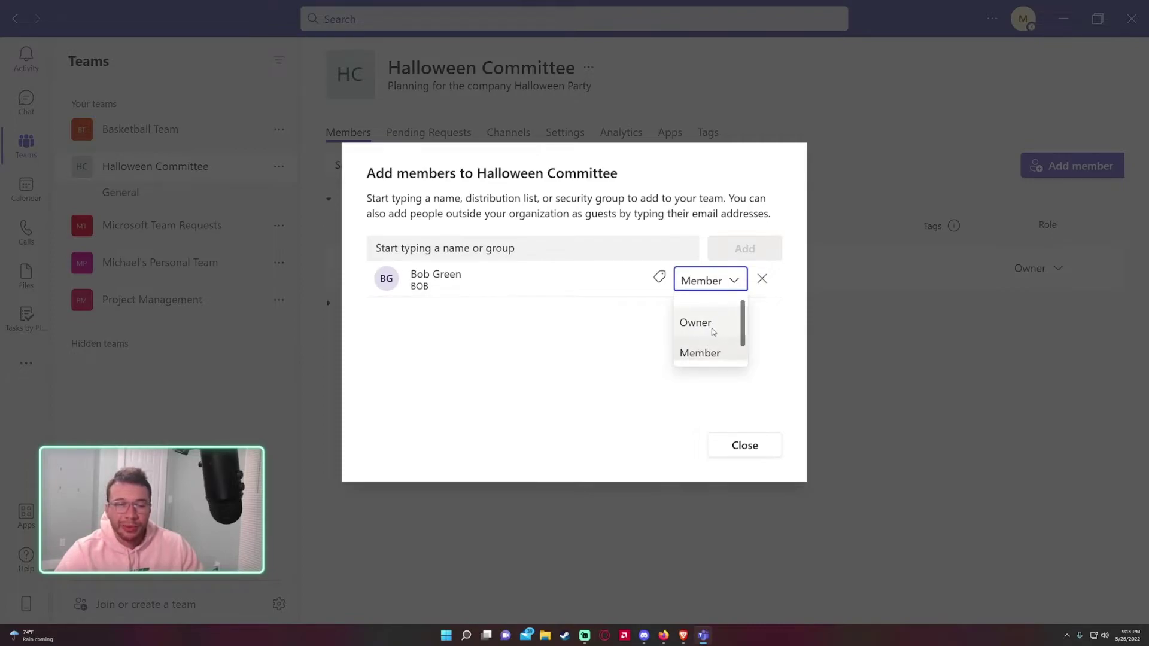
pyautogui.click(708, 352)
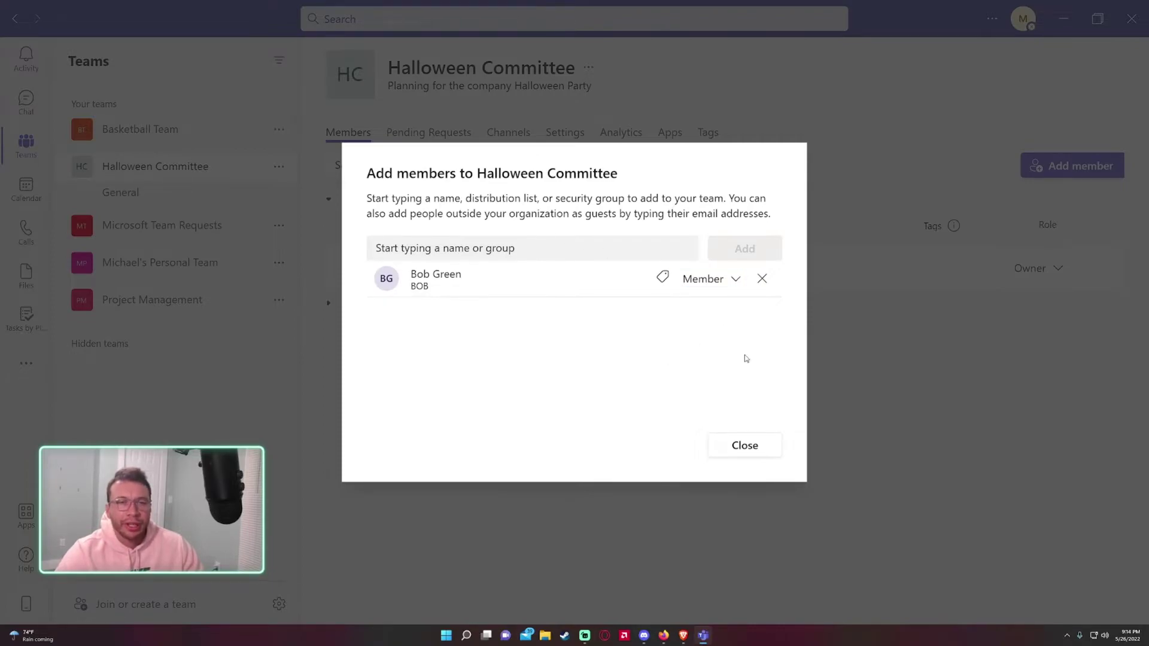
pyautogui.moveTo(423, 200); pyautogui.dragTo(605, 204)
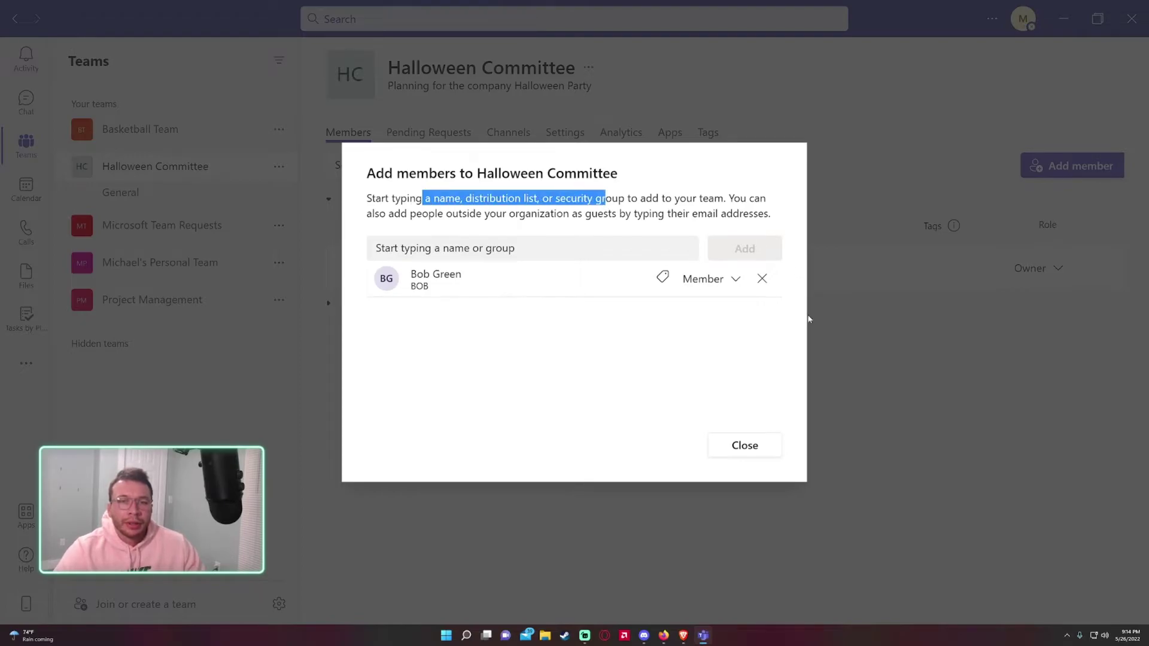
pyautogui.click(750, 449)
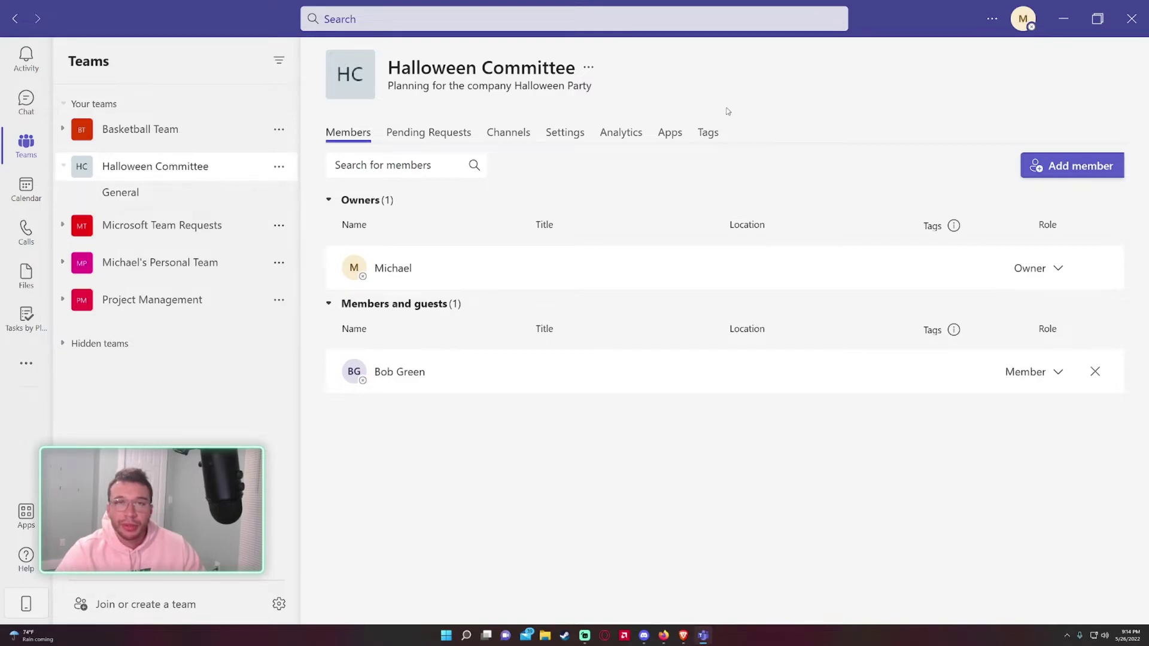
# Look through the Halloween Committee's pending requests and its list of active channels
pyautogui.click(183, 169)
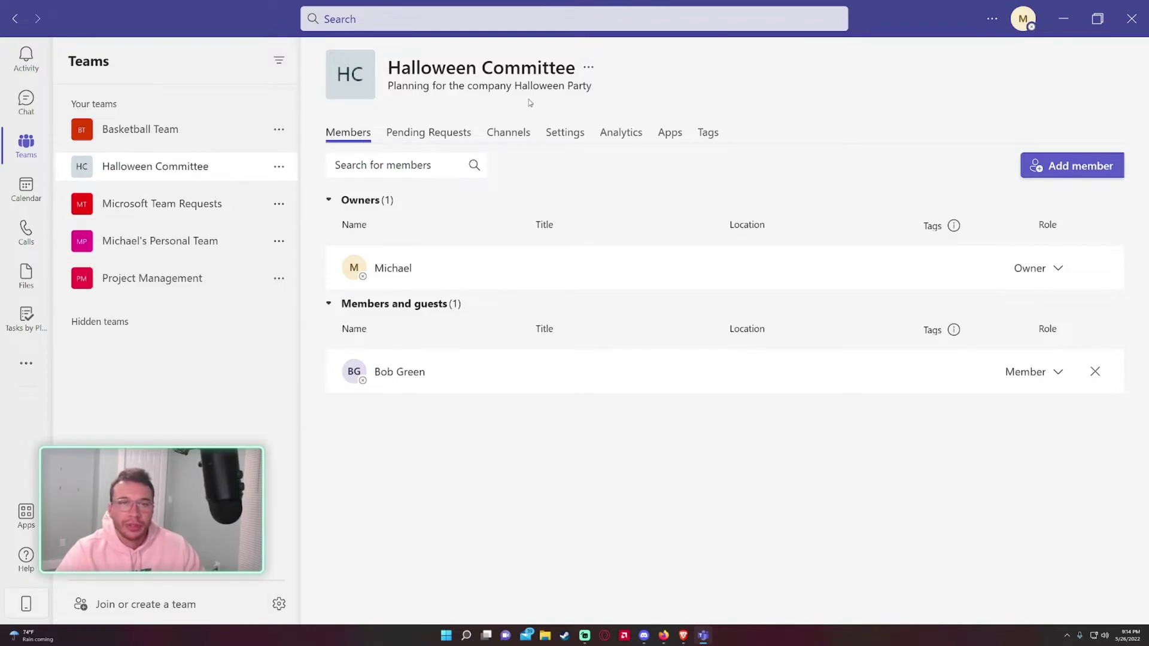
pyautogui.click(418, 137)
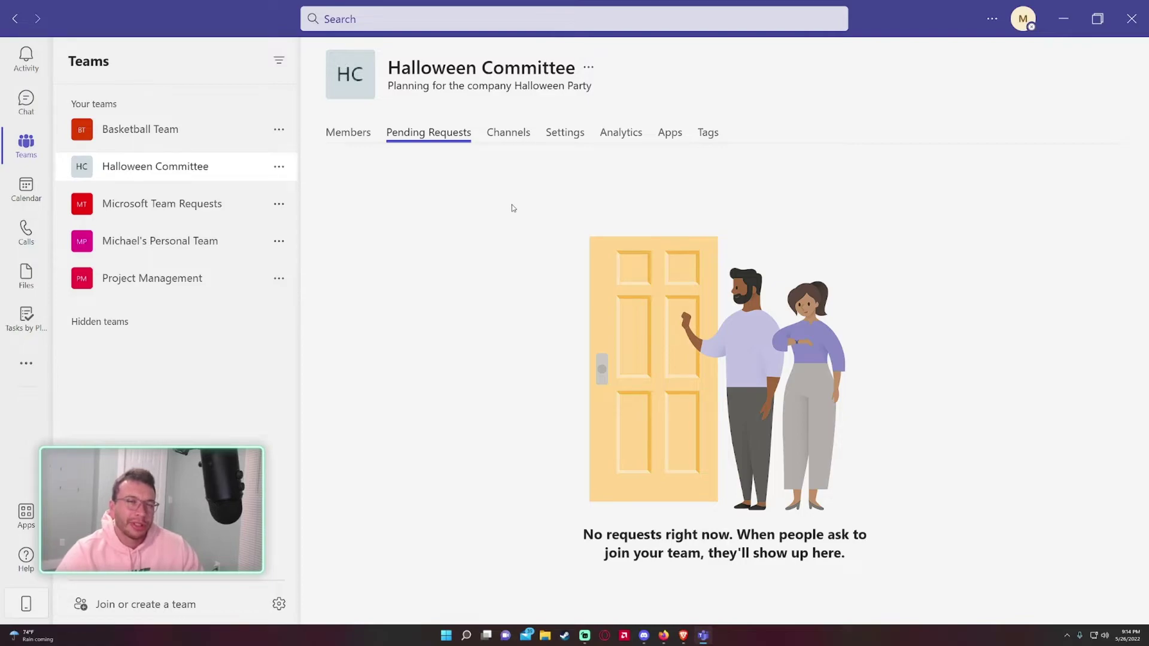
pyautogui.click(514, 134)
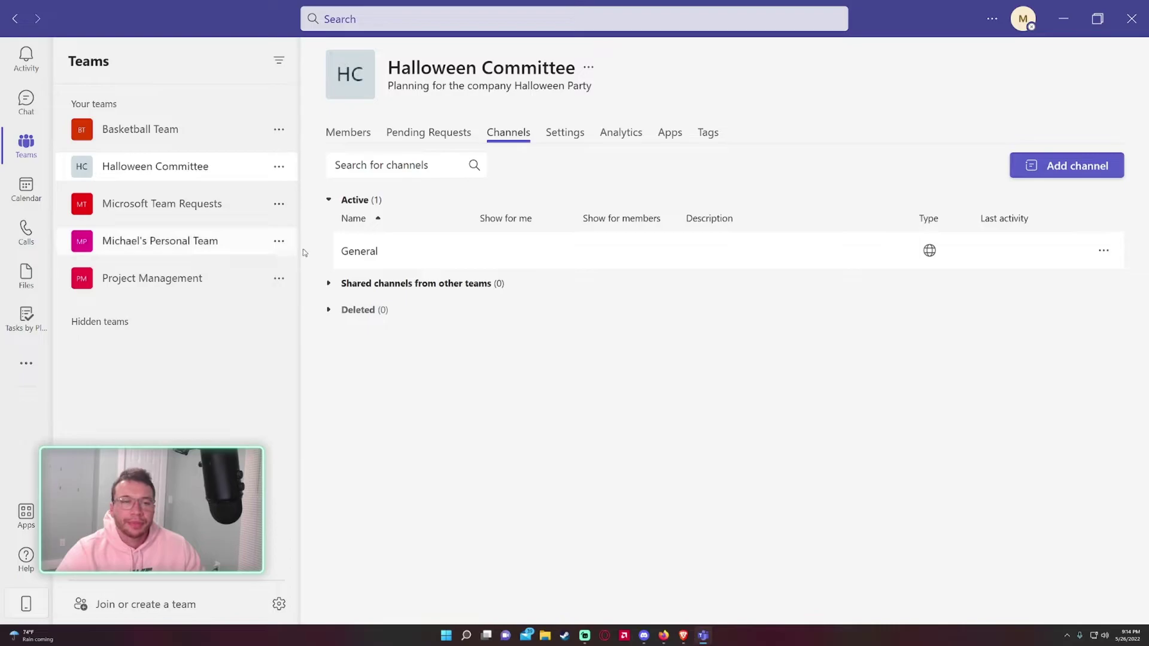
pyautogui.doubleClick(389, 242)
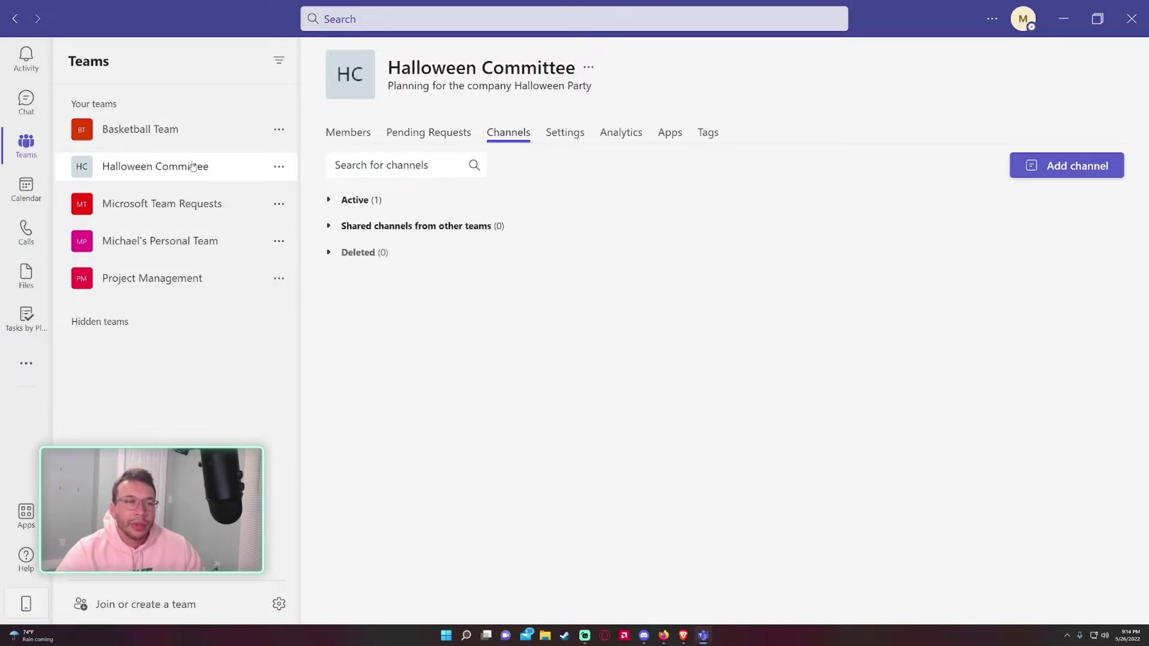
pyautogui.click(135, 168)
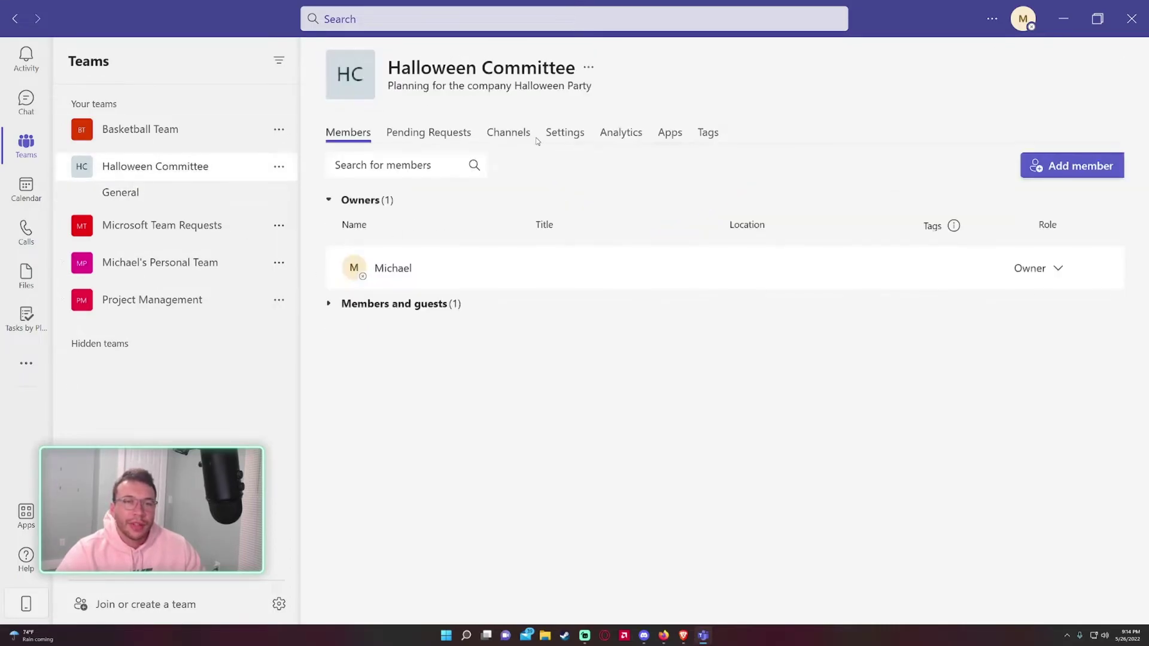
# Start a new channel for the Halloween Committee named "Discussion" with the description "This is for chat!"
pyautogui.click(509, 133)
pyautogui.click(1089, 181)
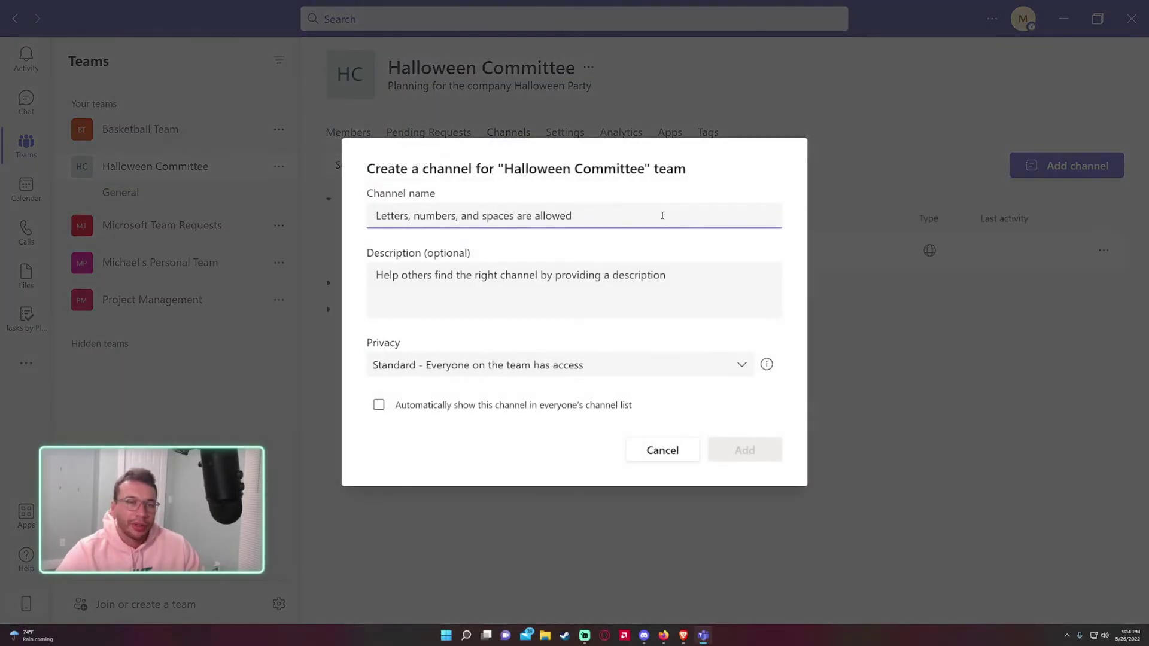
pyautogui.write('Discussion')
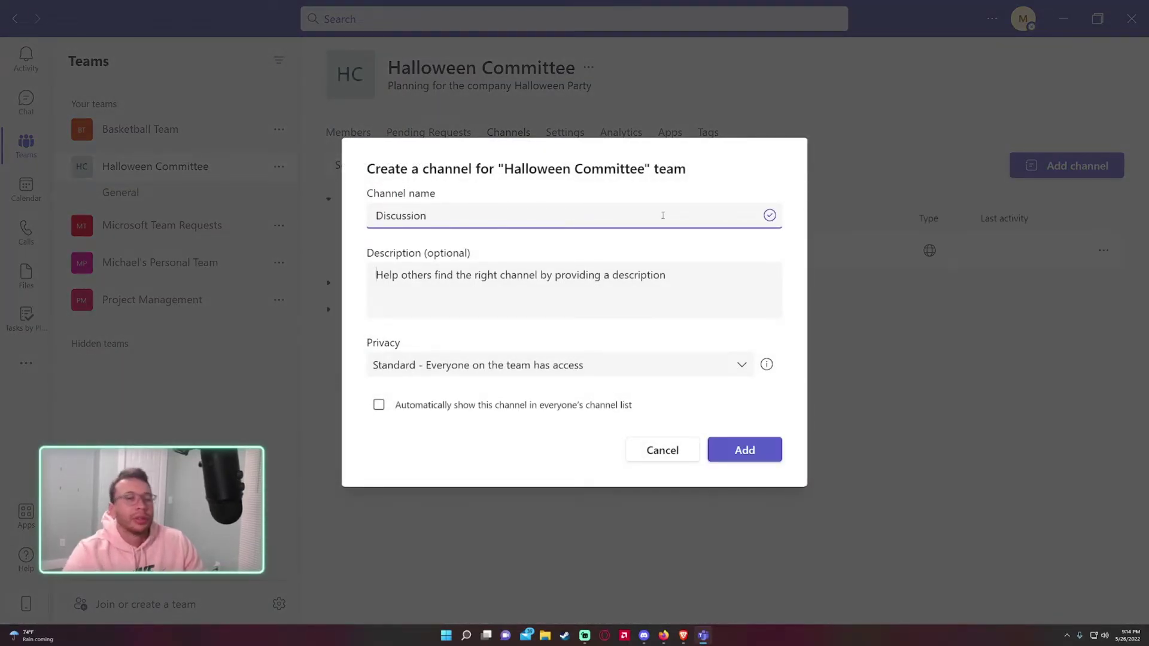
pyautogui.press('Tab')
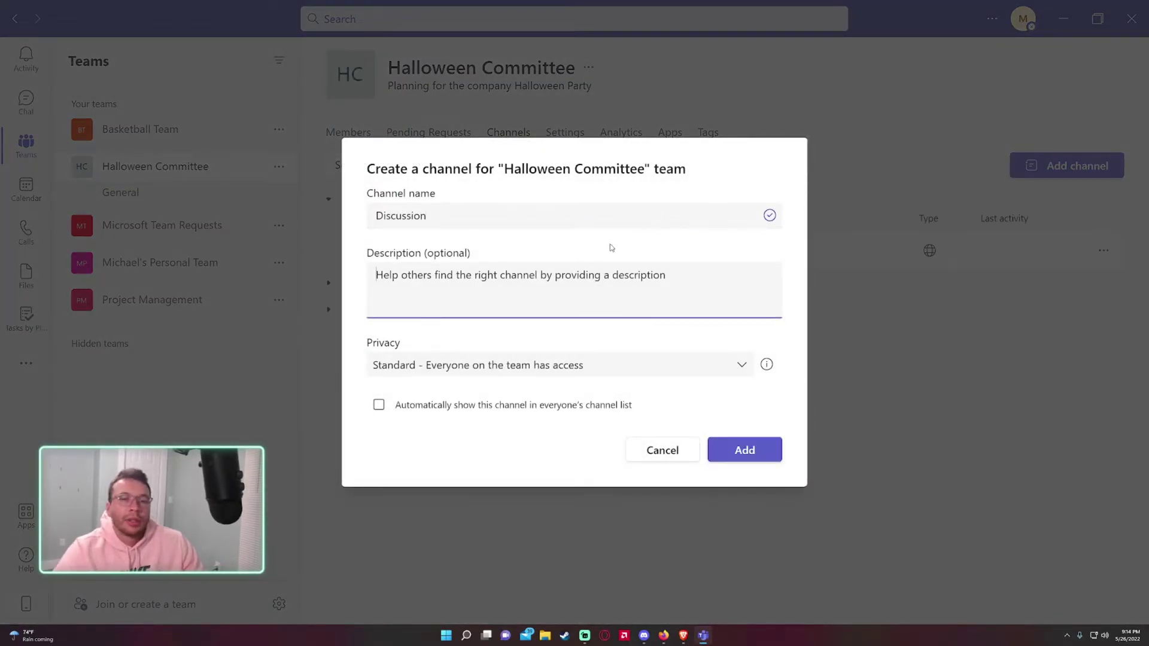
pyautogui.write('This i')
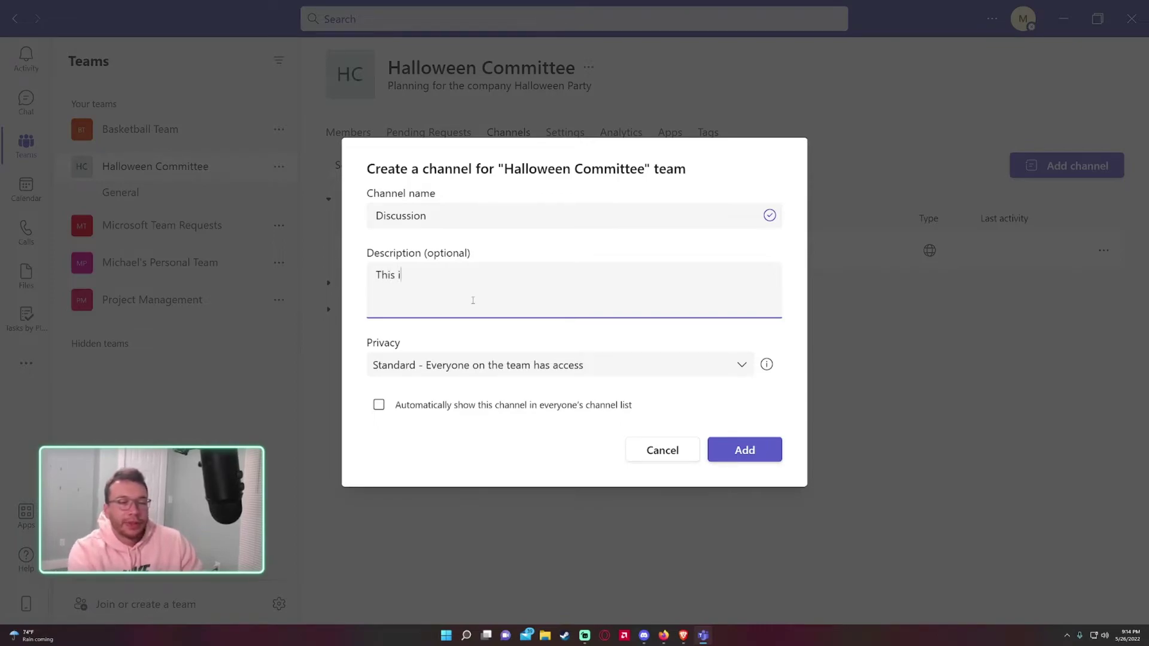
pyautogui.write('s for chat!')
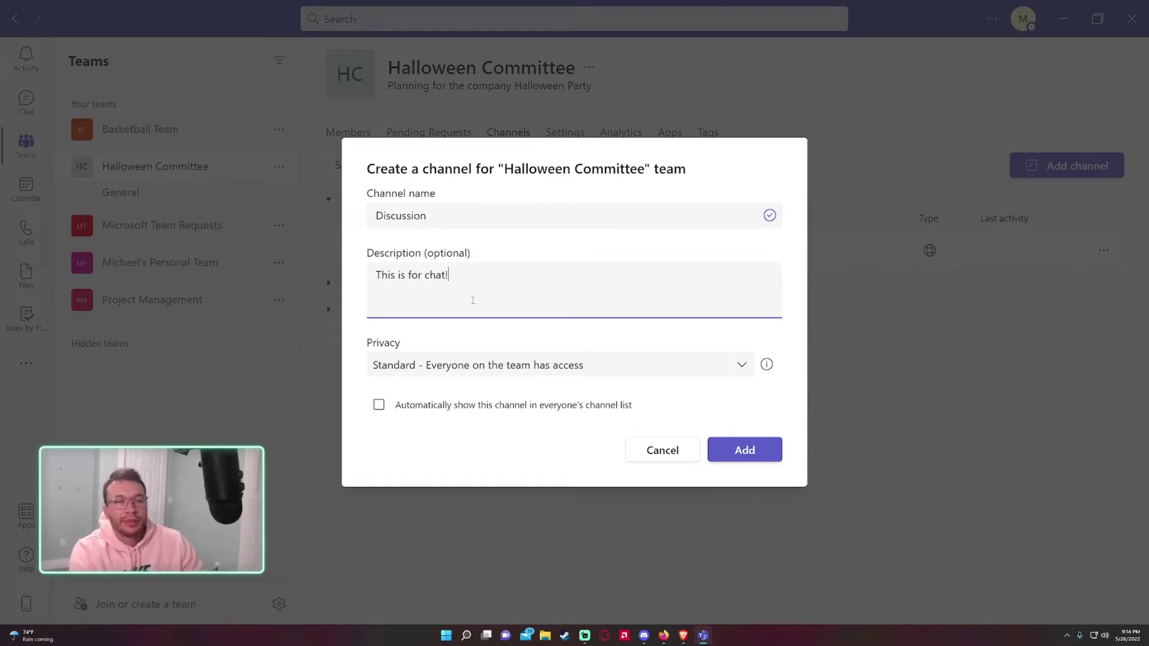
pyautogui.press('Tab')
# Keep the channel's privacy as Standard, show it automatically in everyone's channel list, and add it
pyautogui.click(489, 369)
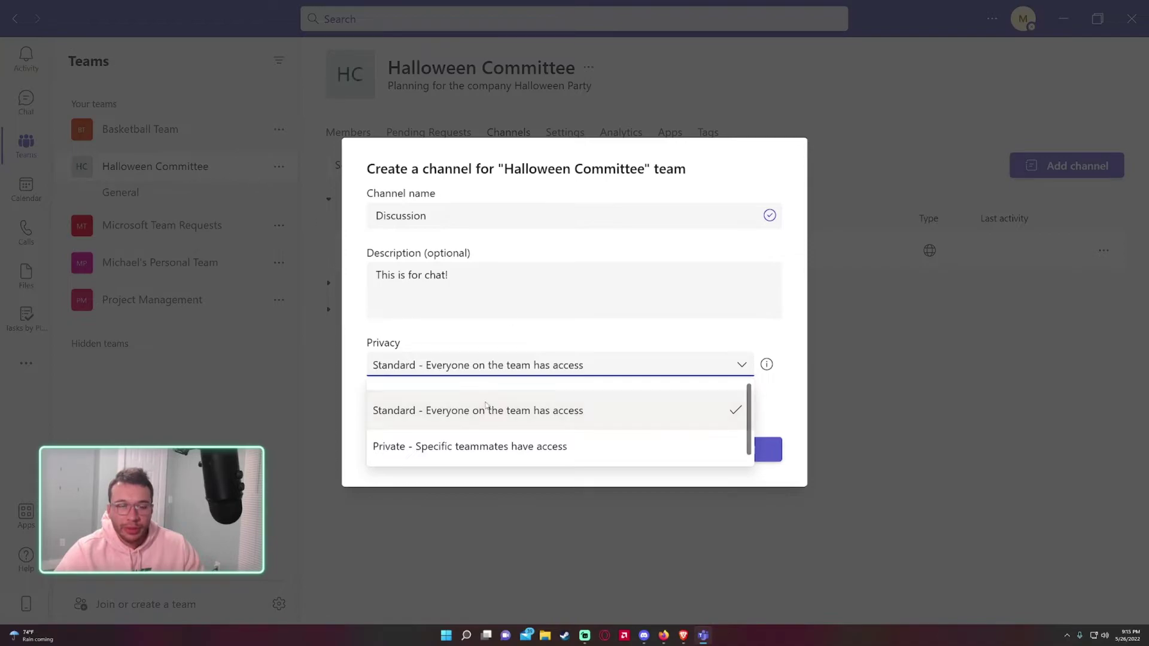
pyautogui.click(561, 410)
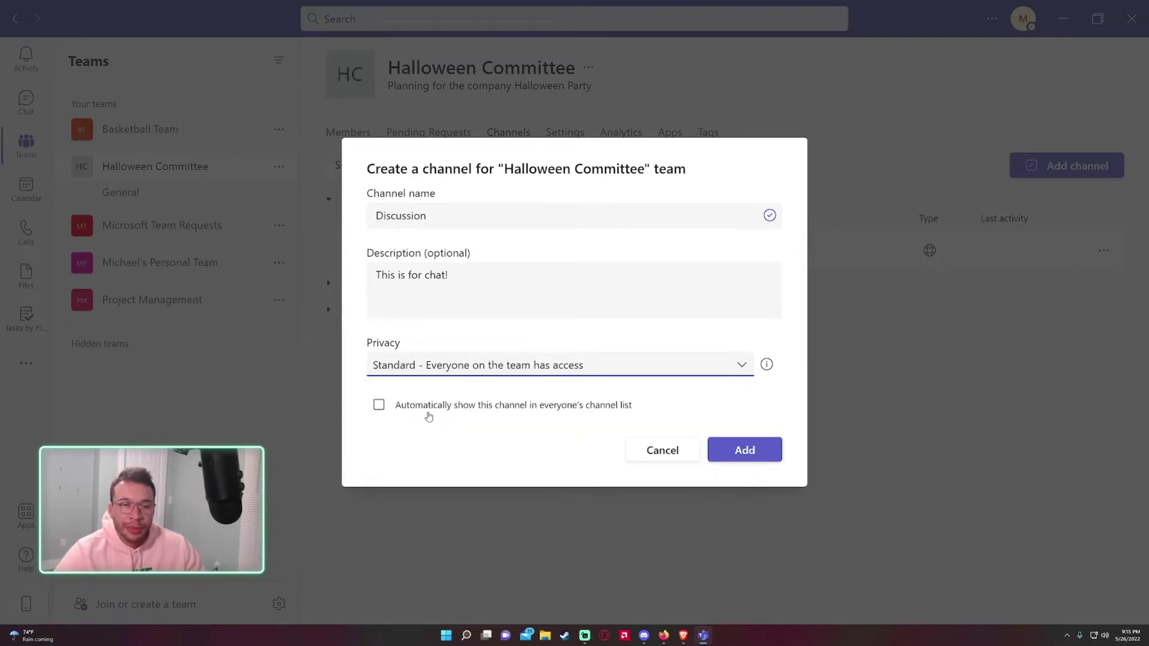
pyautogui.click(576, 410)
pyautogui.click(759, 444)
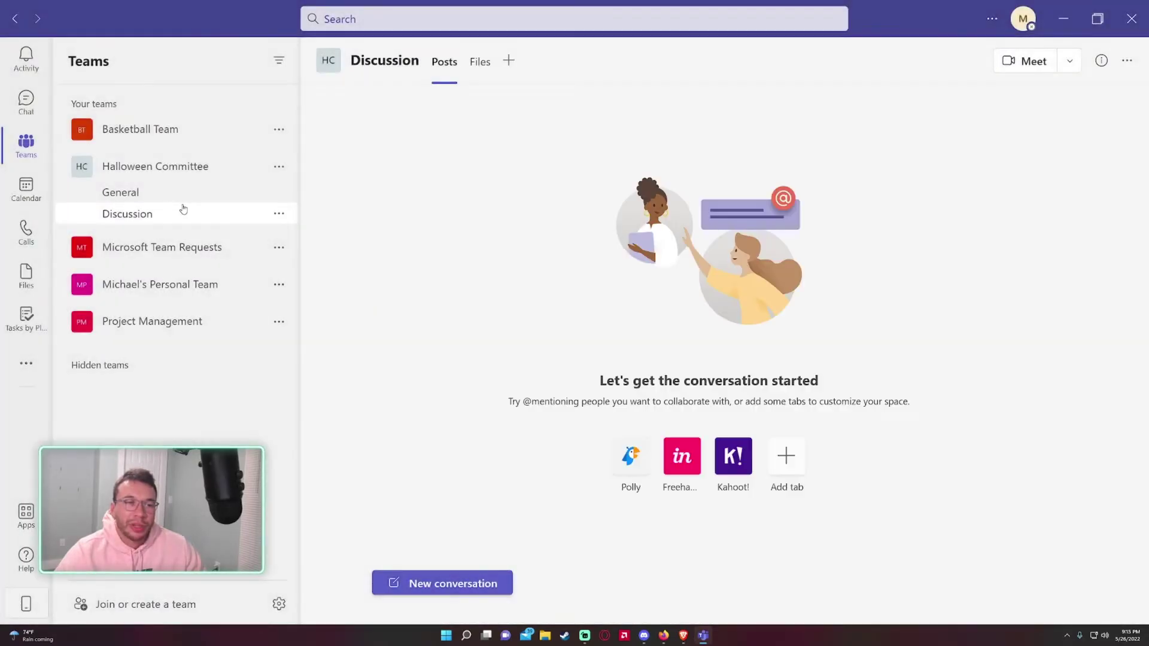
# Switch between the Halloween Committee's General and Discussion channels to compare them, ending on General
pyautogui.click(135, 197)
pyautogui.click(136, 210)
pyautogui.click(133, 195)
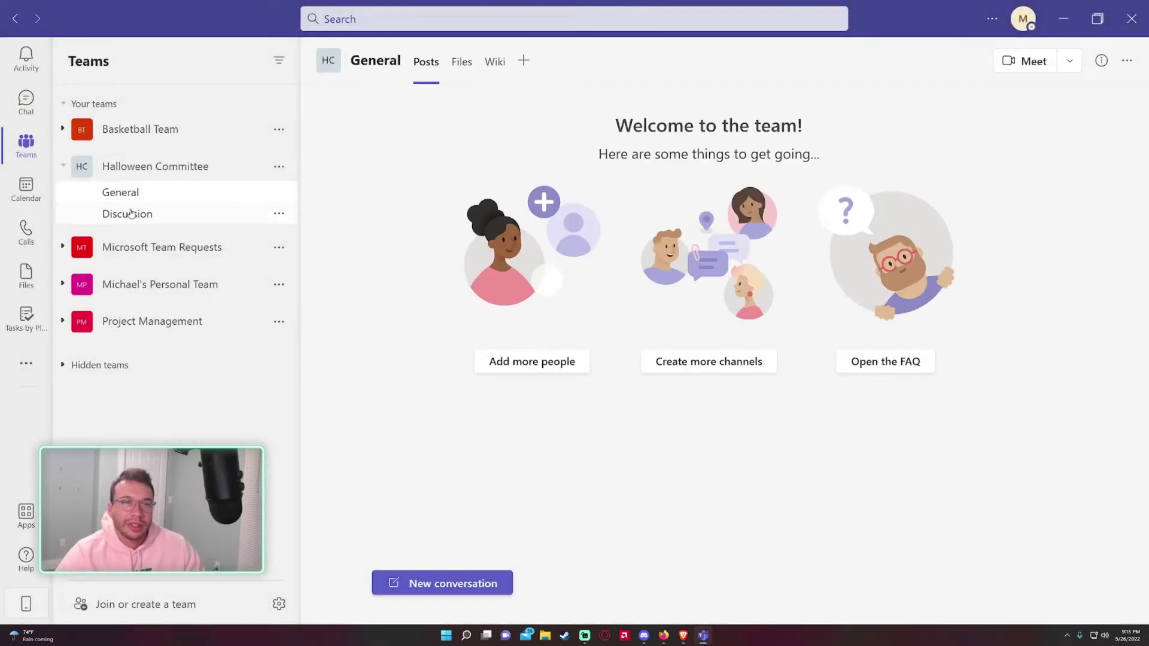
pyautogui.click(133, 206)
pyautogui.click(153, 196)
# Return to the Halloween Committee's team management and review its channel list
pyautogui.click(279, 168)
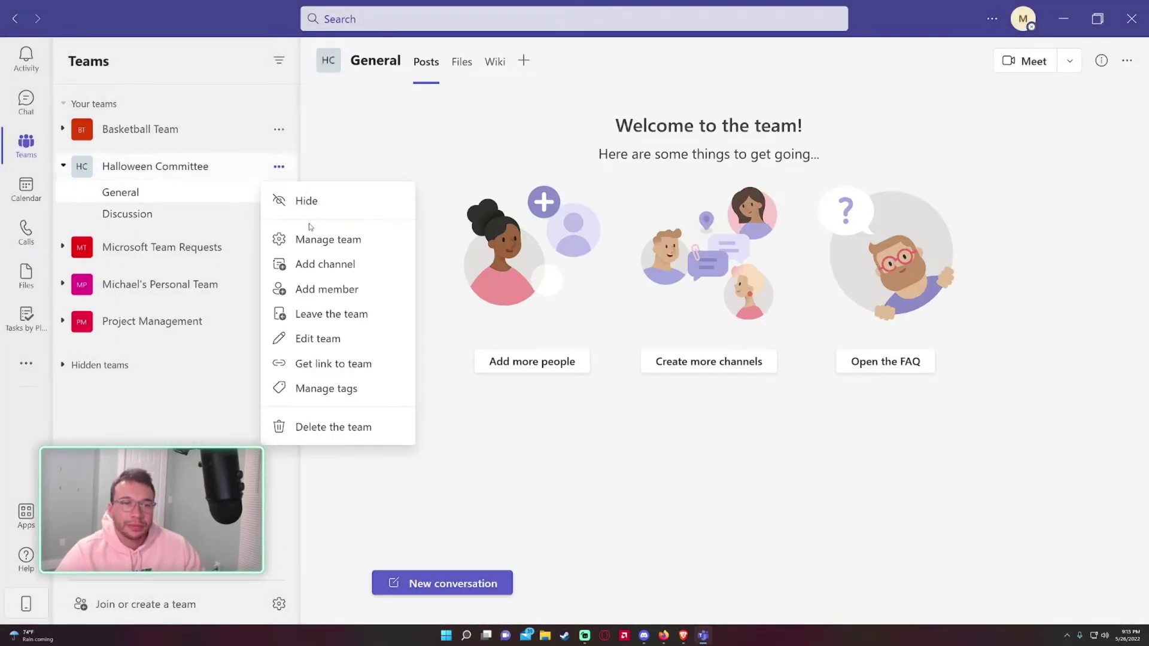
pyautogui.click(310, 238)
pyautogui.click(508, 133)
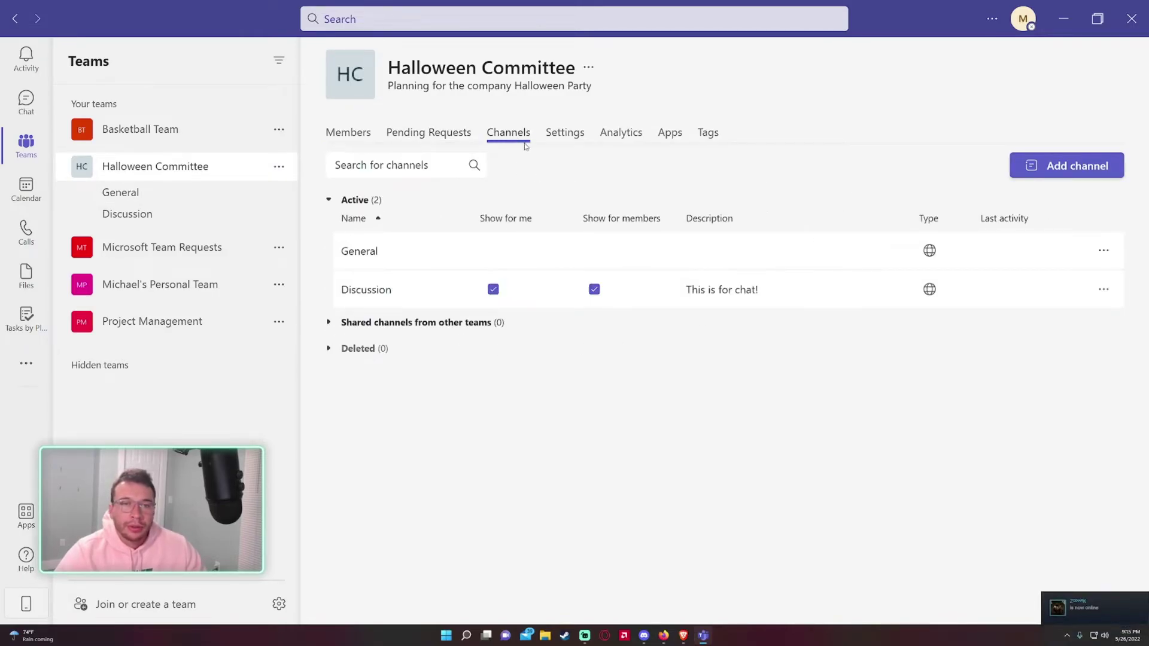
# Check the team picture option in the Halloween Committee's settings and expand the member permissions
pyautogui.click(549, 132)
pyautogui.click(395, 175)
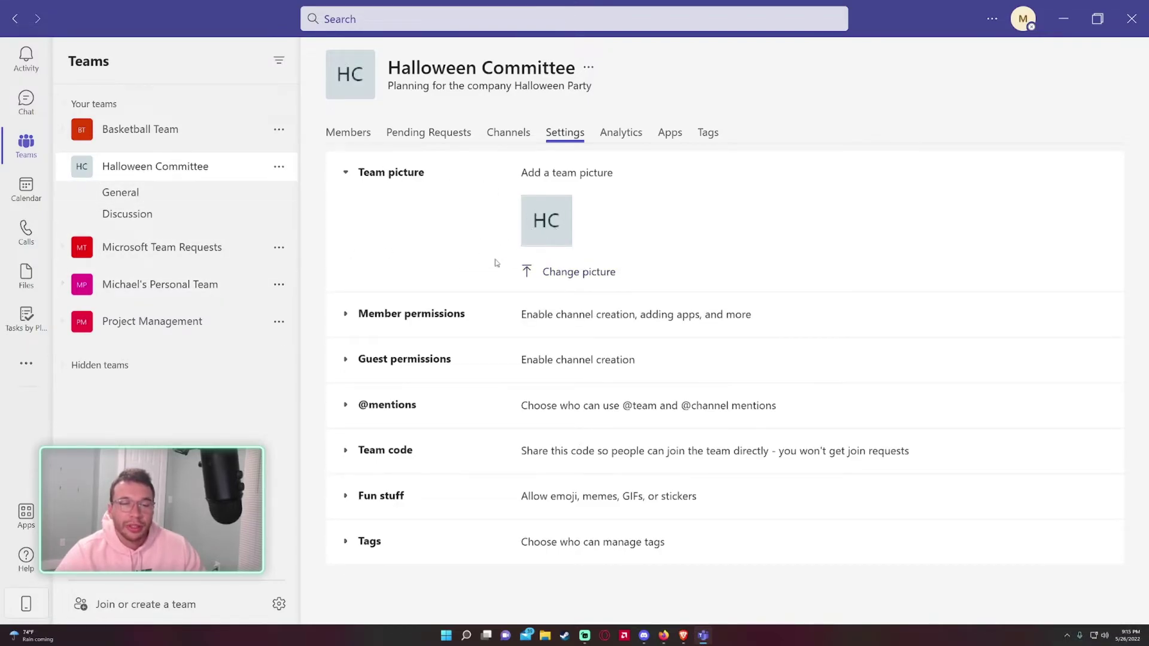
pyautogui.click(388, 173)
pyautogui.click(413, 219)
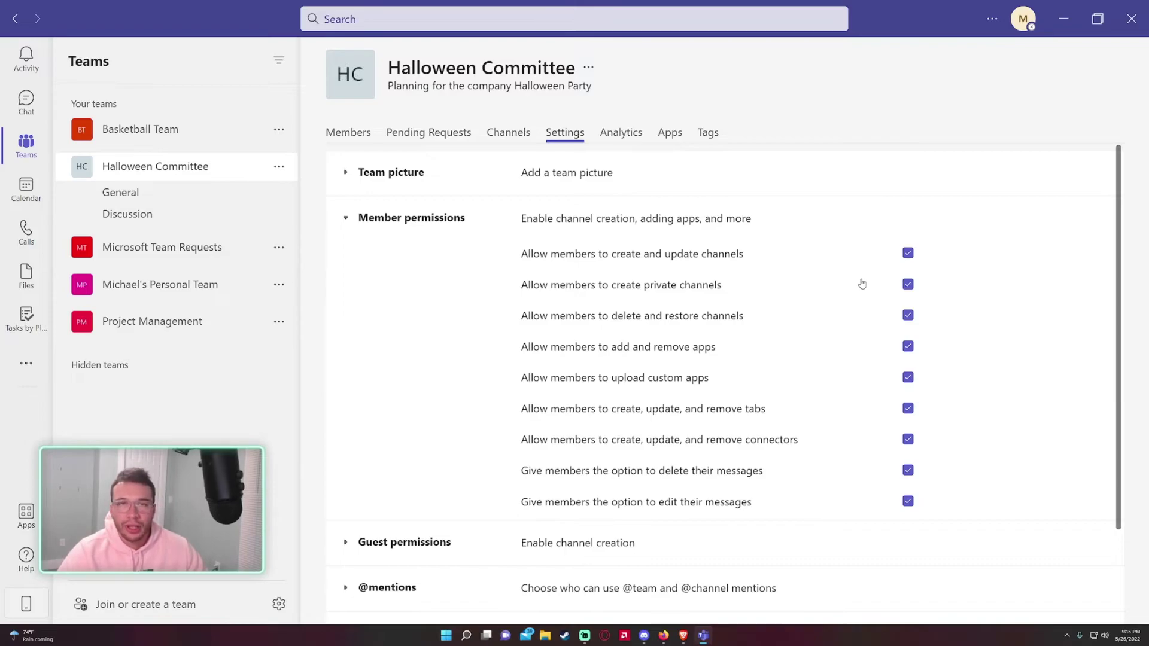
# Disallow members from creating and updating channels and from deleting and restoring channels, and review the add and remove apps permission
pyautogui.click(907, 254)
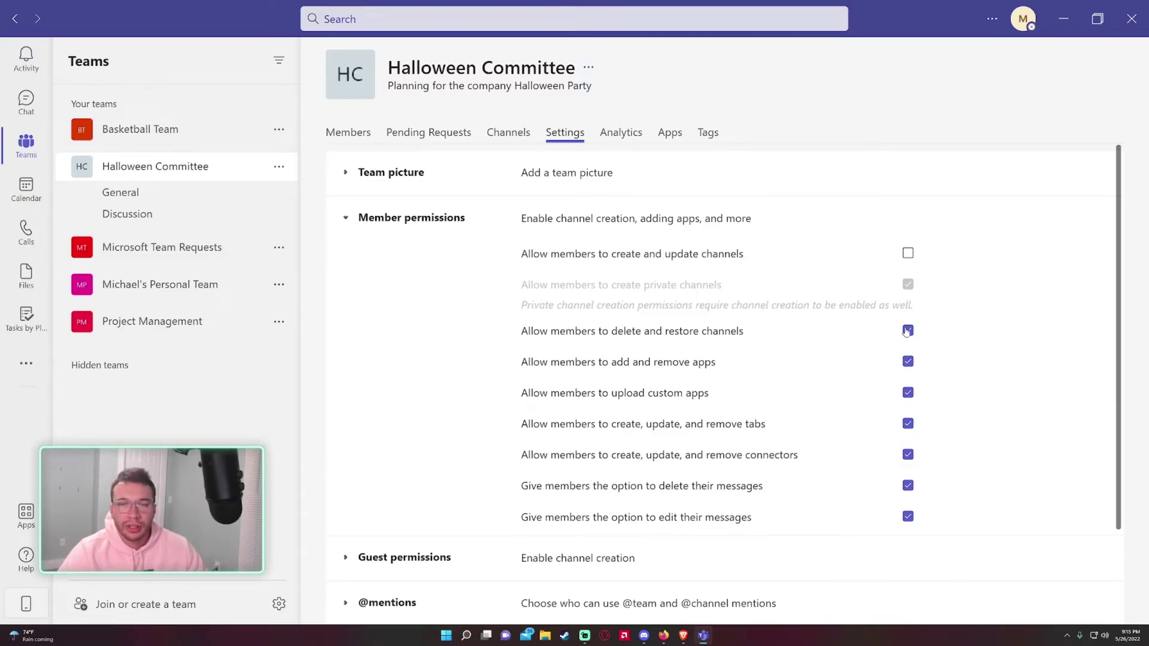
pyautogui.click(908, 331)
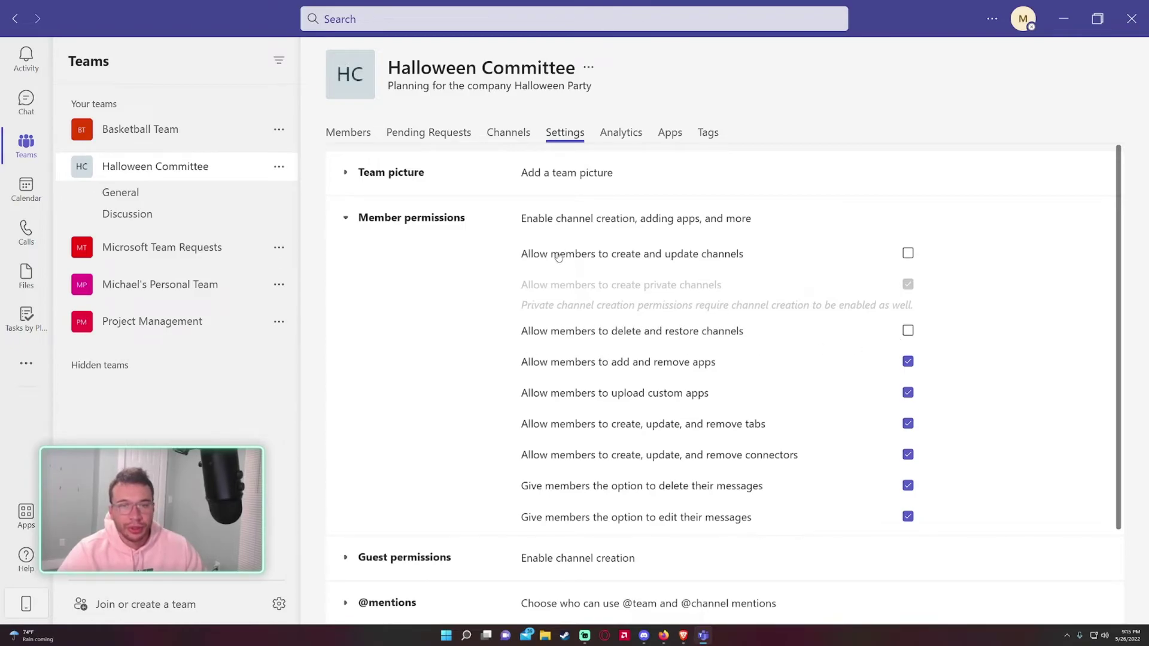
pyautogui.moveTo(549, 254); pyautogui.dragTo(700, 259)
pyautogui.moveTo(548, 332); pyautogui.dragTo(743, 335)
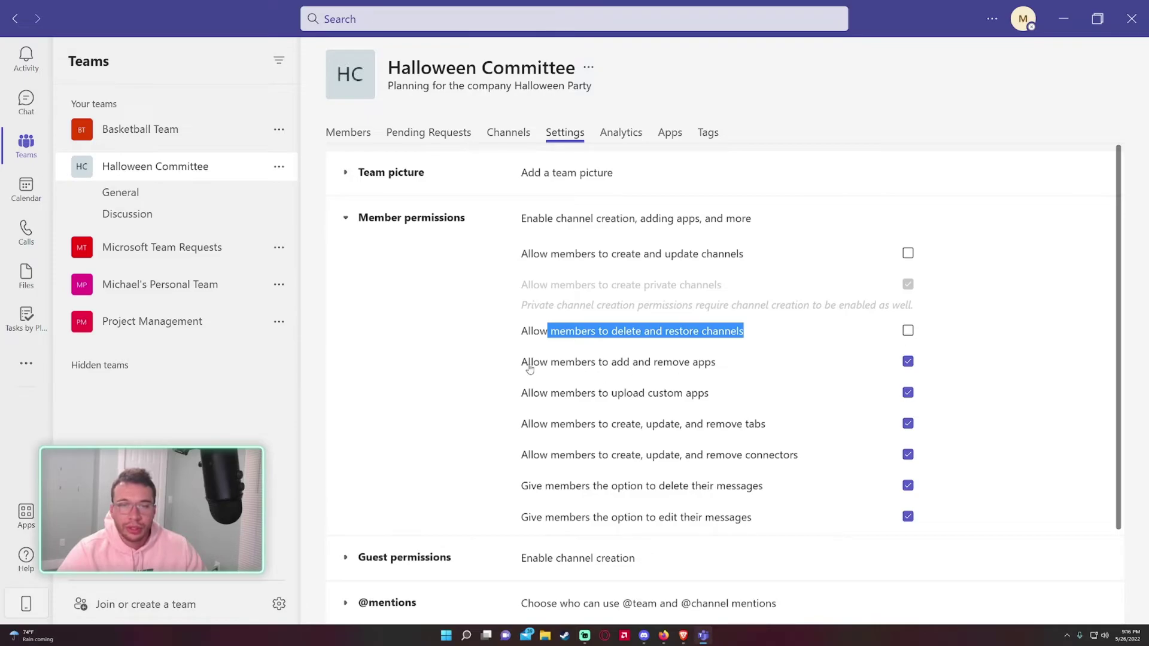
pyautogui.moveTo(697, 365)
pyautogui.mouseDown()
pyautogui.moveTo(634, 363)
pyautogui.moveTo(679, 363)
pyautogui.mouseUp()
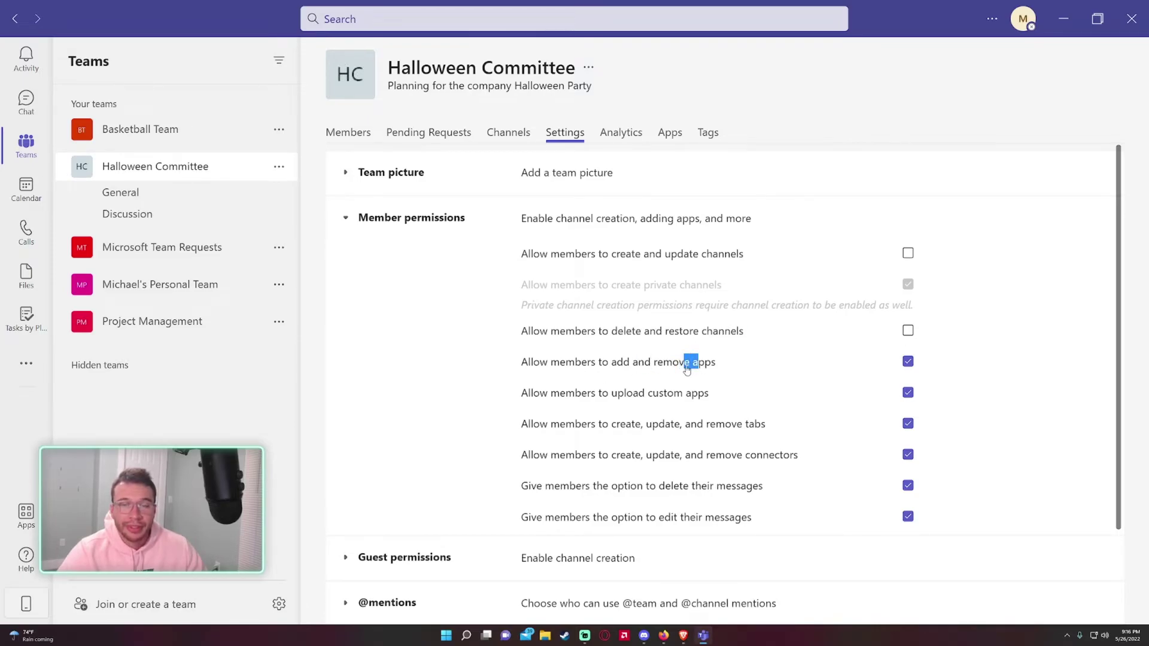
# Disallow members from adding and removing apps, uploading custom apps, and managing tabs and connectors, and collapse the member permissions
pyautogui.click(679, 363)
pyautogui.scroll(-2, 1005, 334)
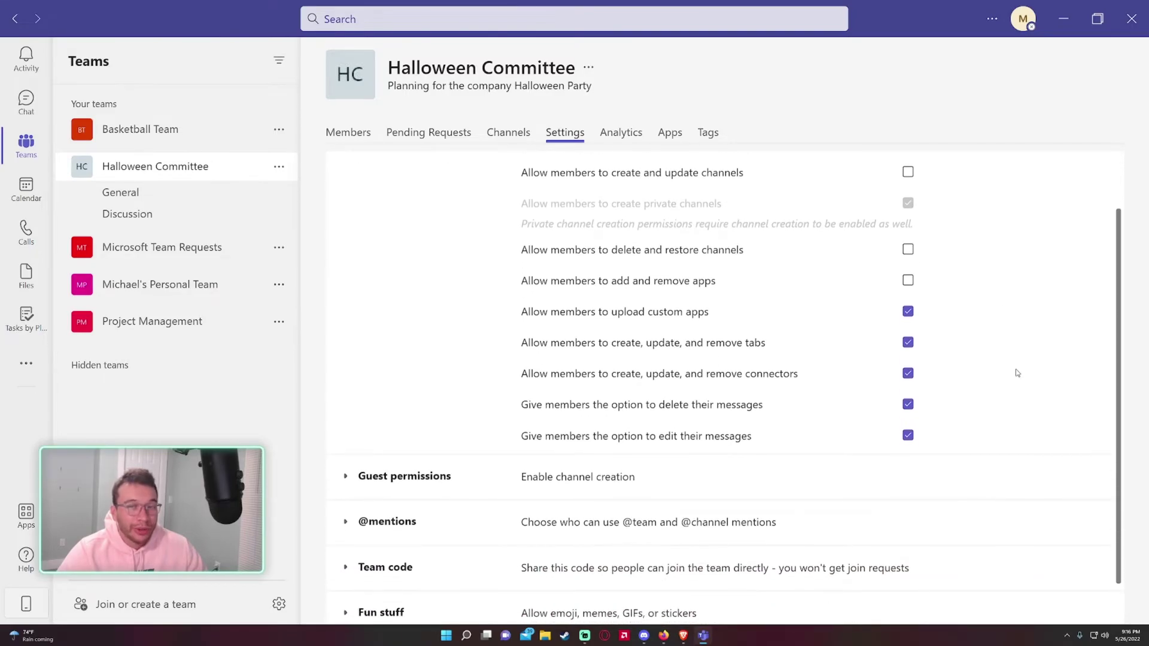
pyautogui.scroll(-1, 1017, 373)
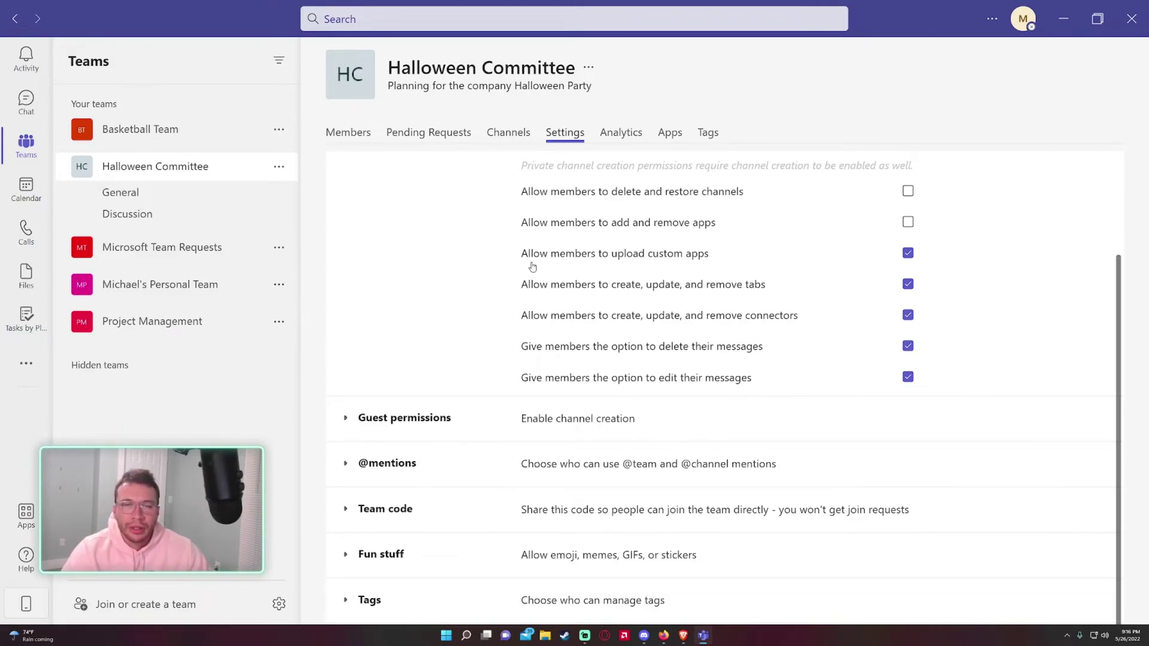
pyautogui.click(907, 254)
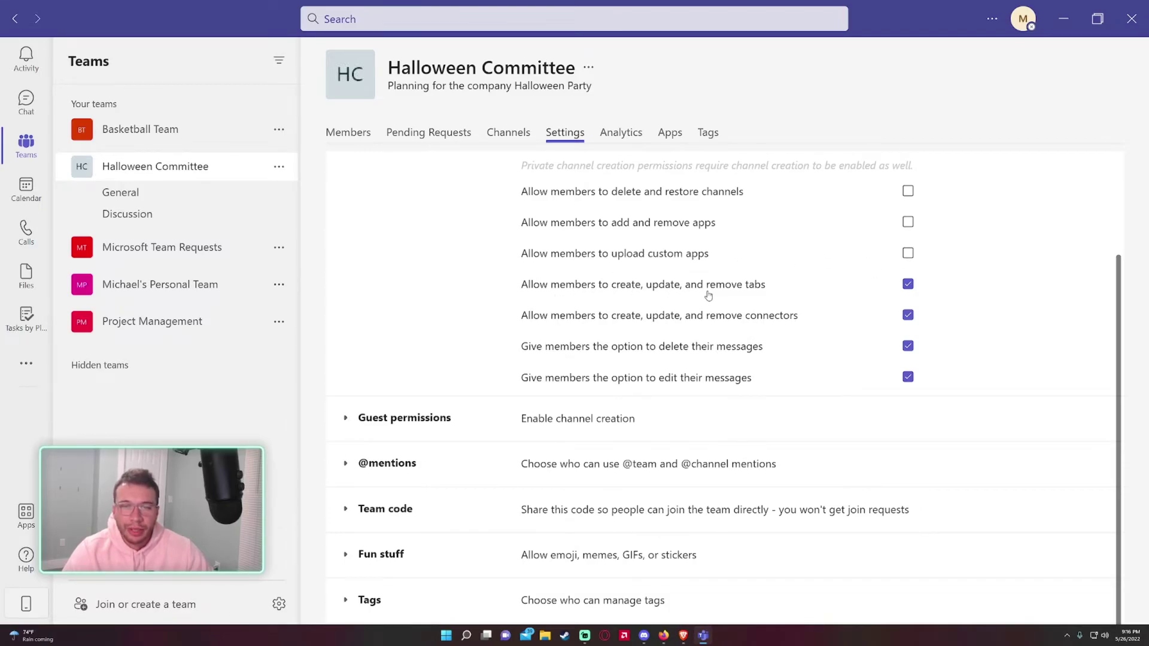
pyautogui.click(908, 285)
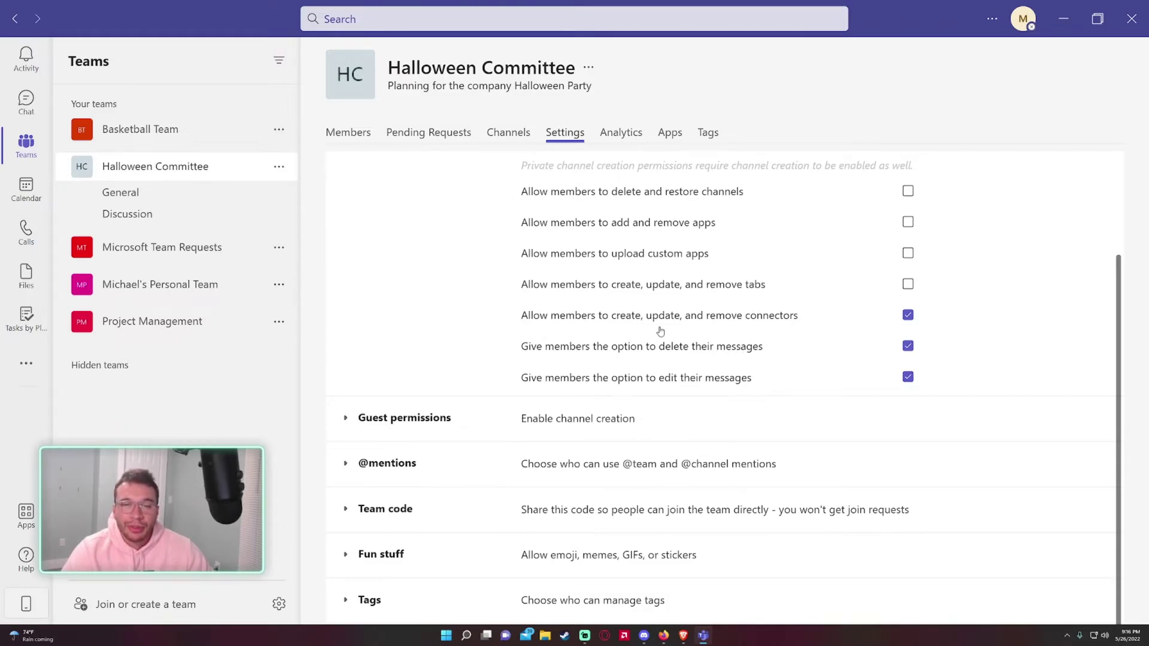
pyautogui.click(908, 315)
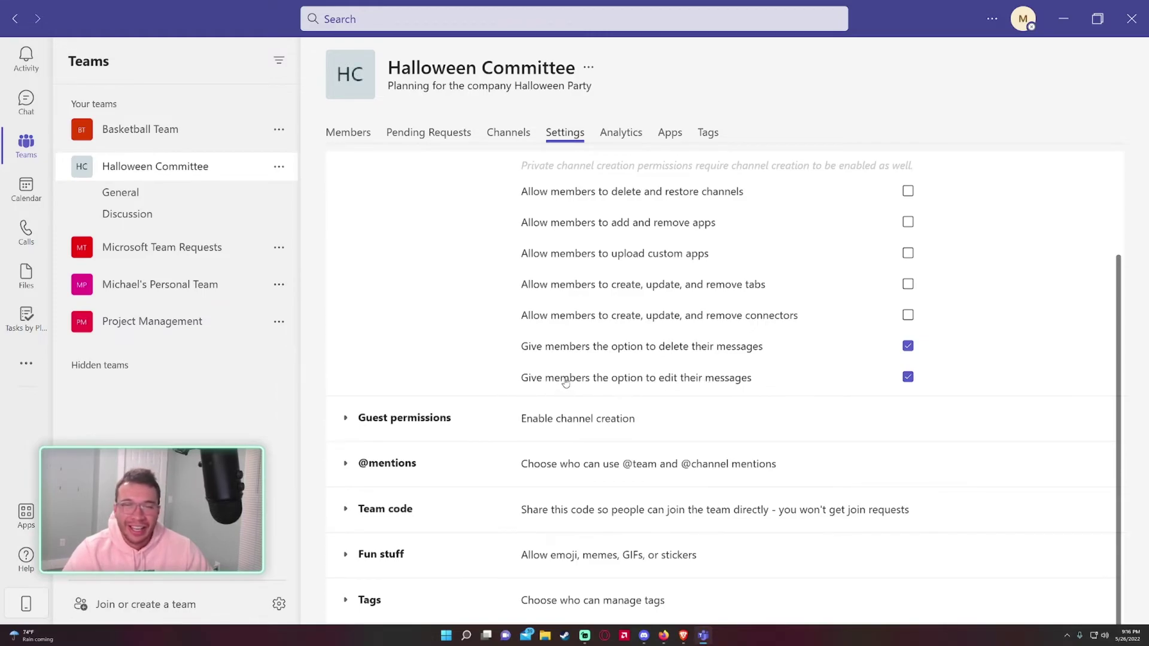
pyautogui.scroll(3, 422, 320)
pyautogui.click(365, 216)
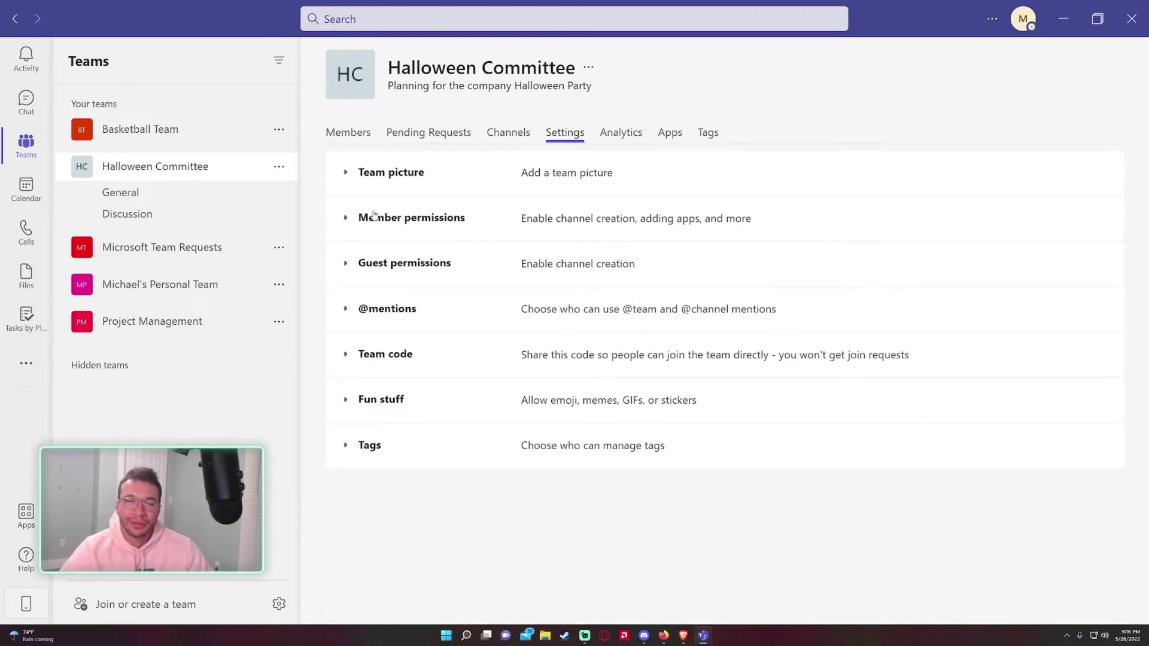
pyautogui.click(388, 264)
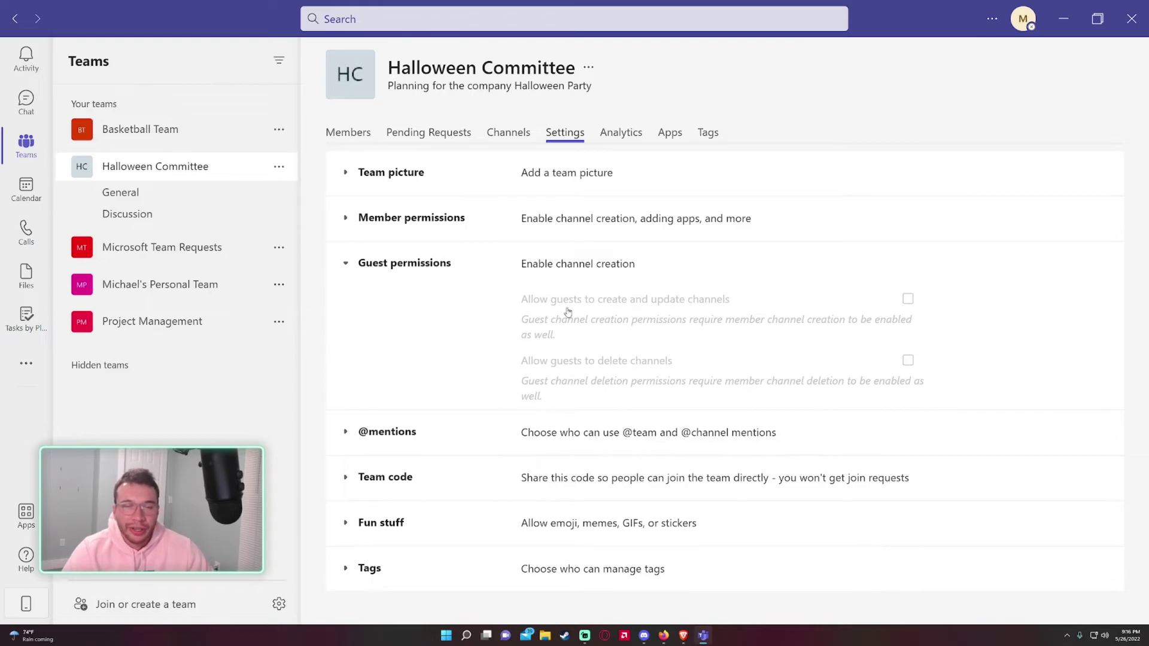
pyautogui.click(420, 266)
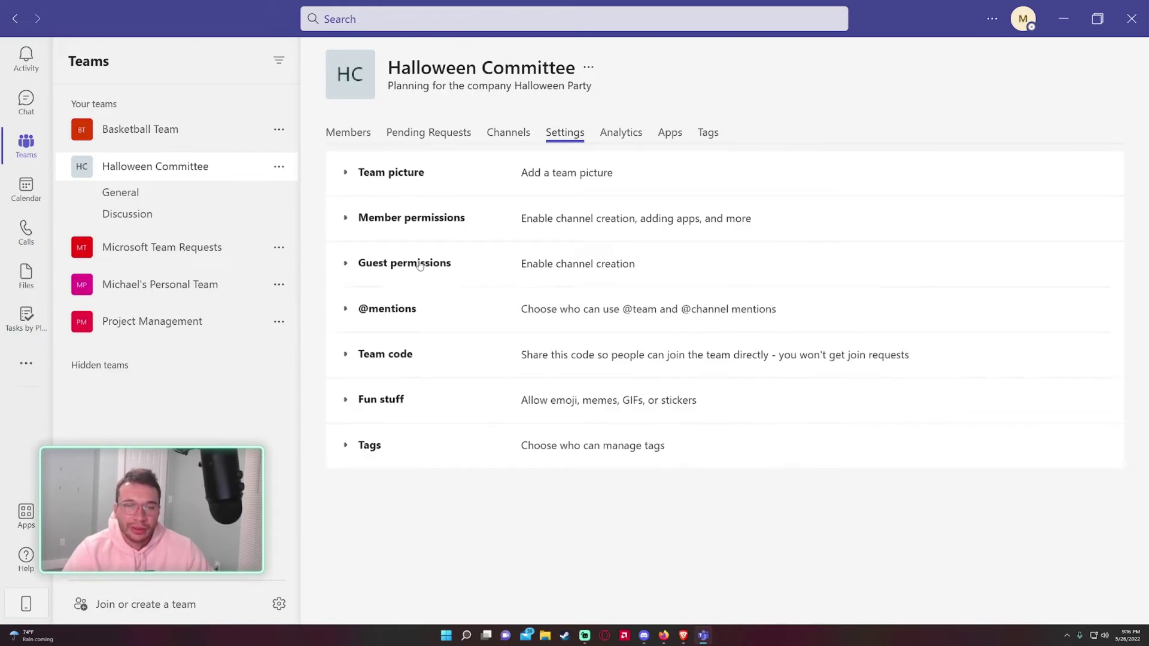
pyautogui.click(401, 317)
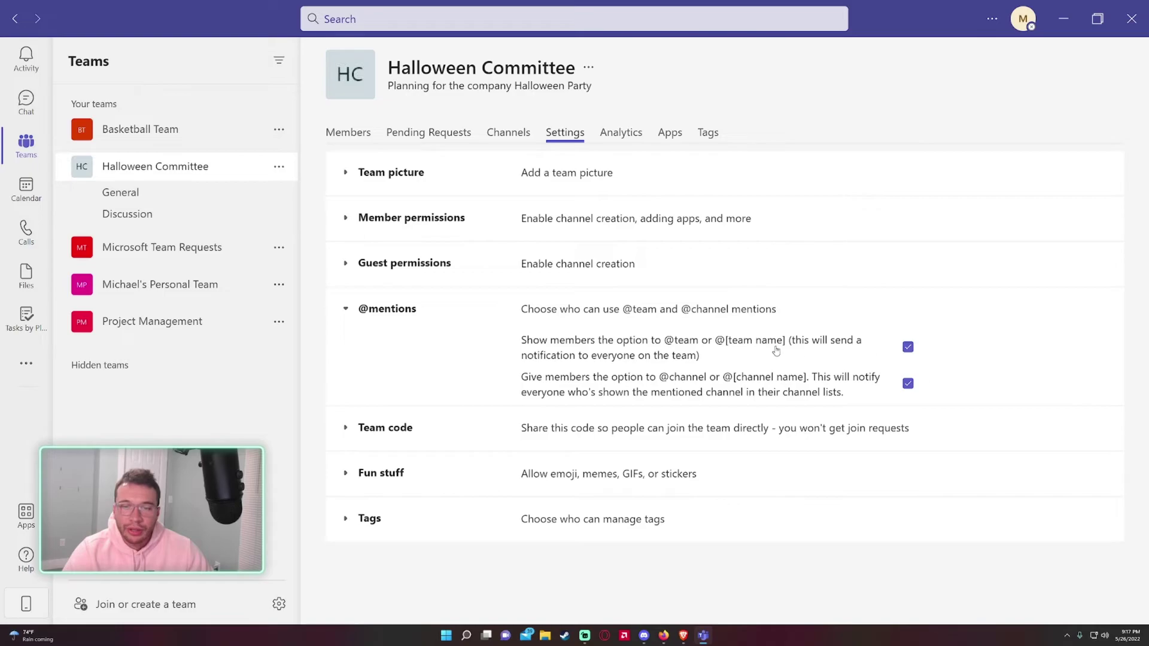
pyautogui.click(404, 311)
# Generate a team code for joining the Halloween Committee directly and highlight the code
pyautogui.click(387, 354)
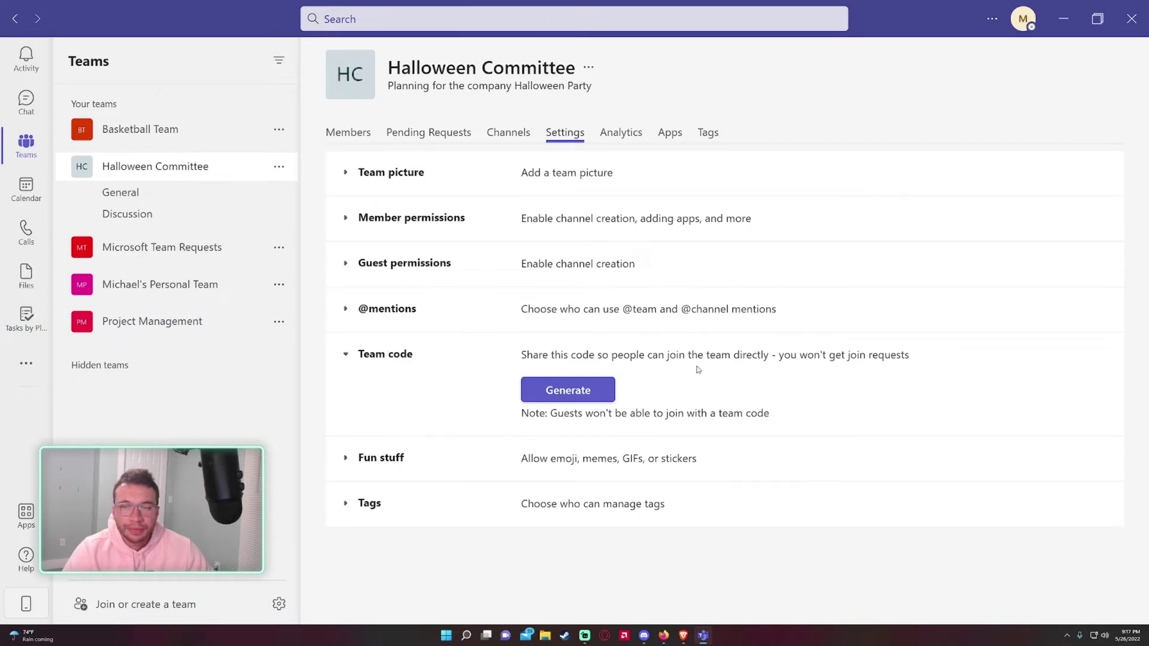
pyautogui.moveTo(522, 355); pyautogui.dragTo(481, 353)
pyautogui.click(773, 354)
pyautogui.click(581, 384)
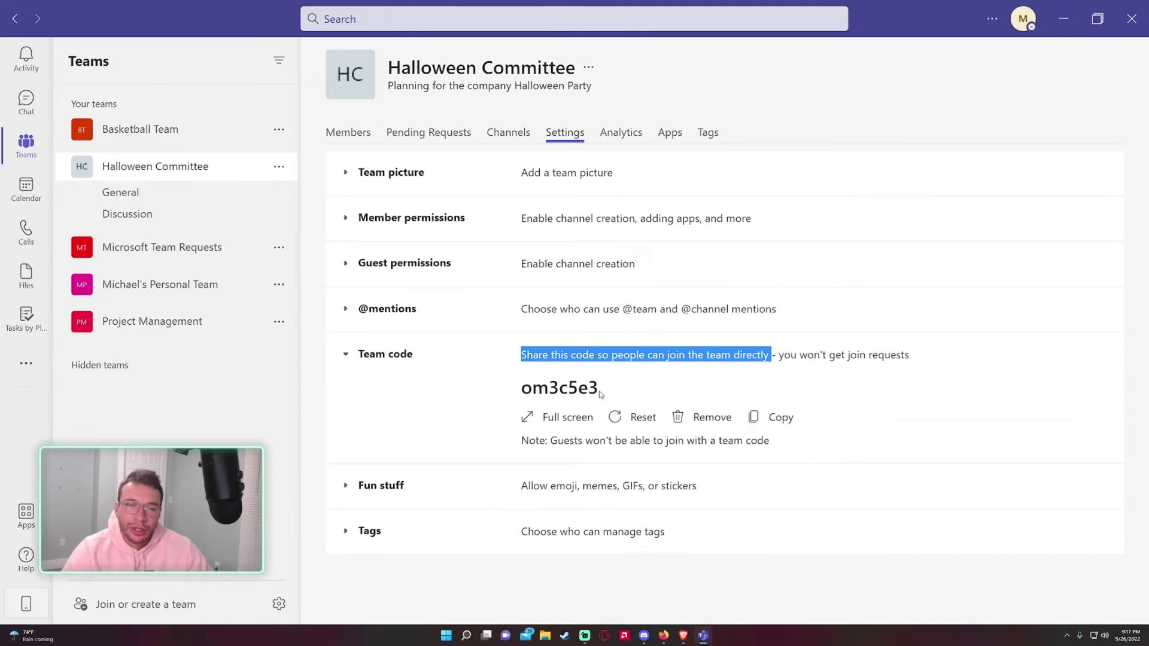
pyautogui.moveTo(600, 395); pyautogui.dragTo(507, 392)
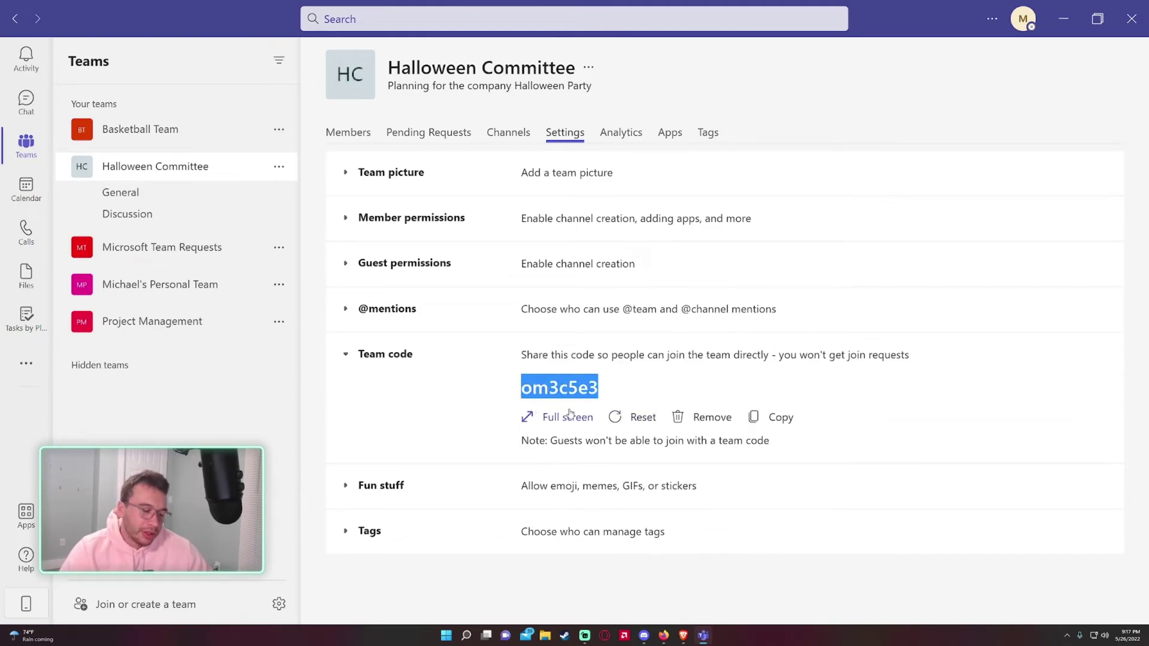
# Check where a team code is entered for joining a team, and return to the Halloween Committee's management page
pyautogui.click(155, 611)
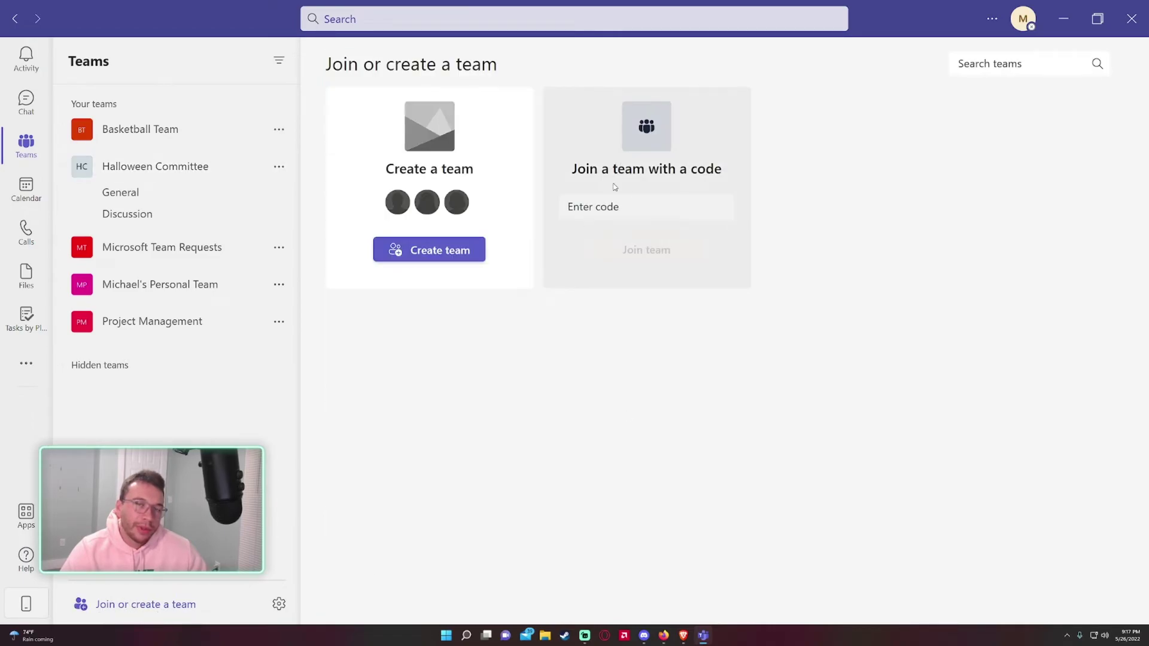
pyautogui.click(279, 166)
pyautogui.click(311, 244)
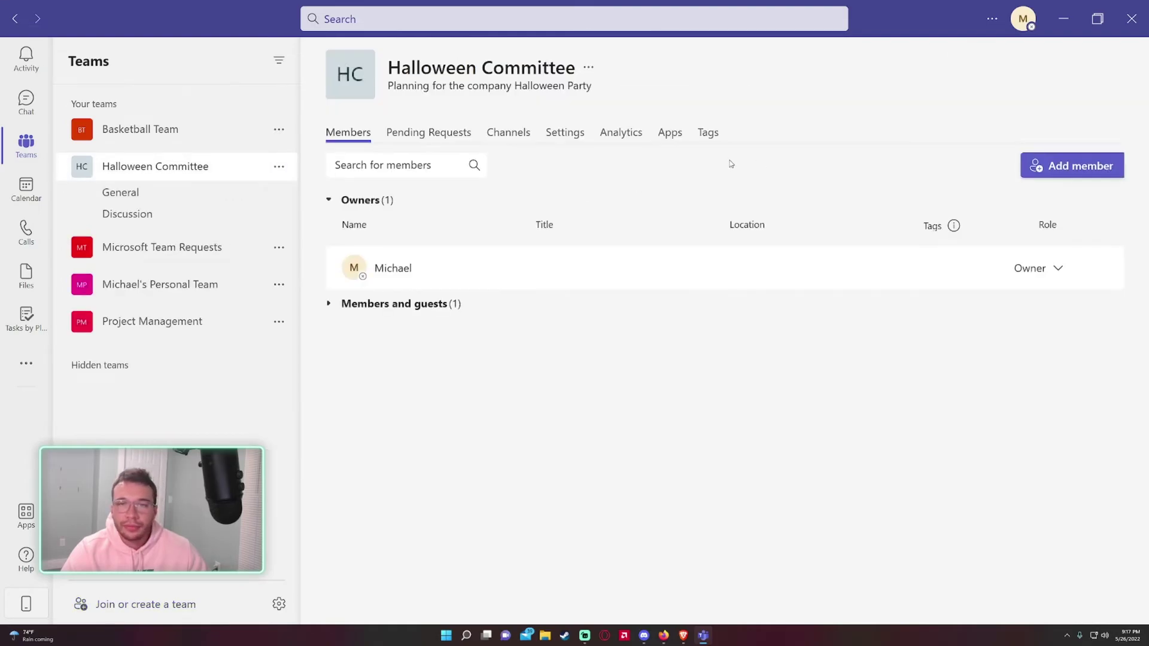
# Review the Halloween Committee's fun stuff settings for Giphy, stickers and memes, and who can manage its tags
pyautogui.click(565, 132)
pyautogui.click(383, 401)
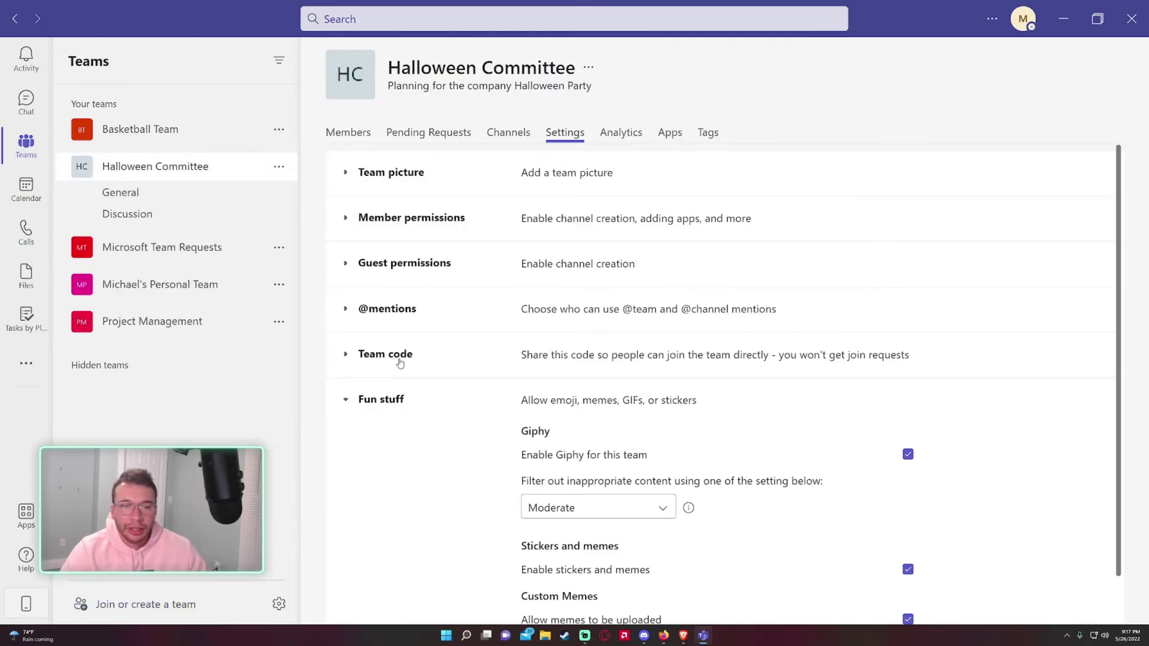
pyautogui.scroll(-1, 505, 359)
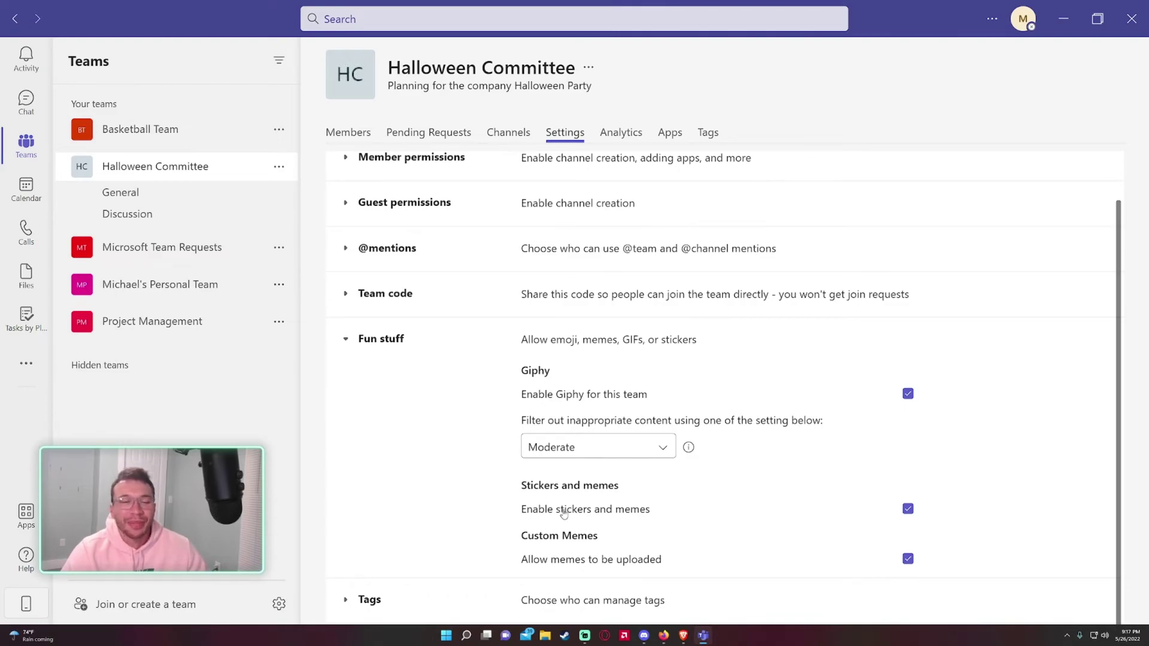
pyautogui.click(407, 353)
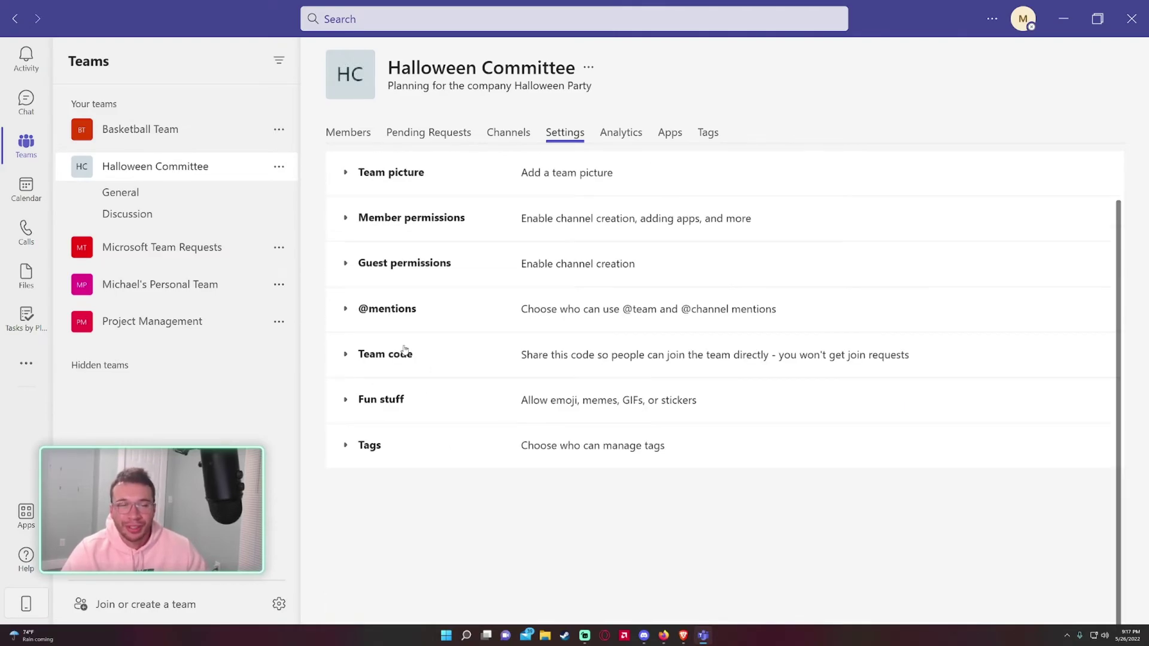
pyautogui.click(376, 446)
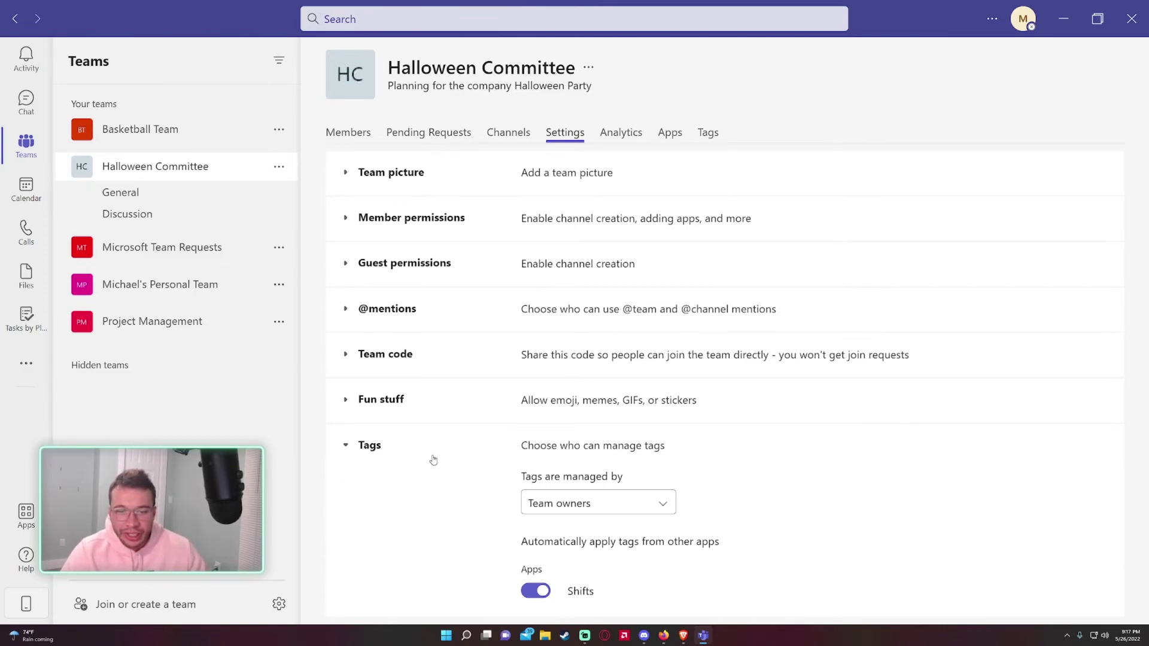
pyautogui.click(389, 451)
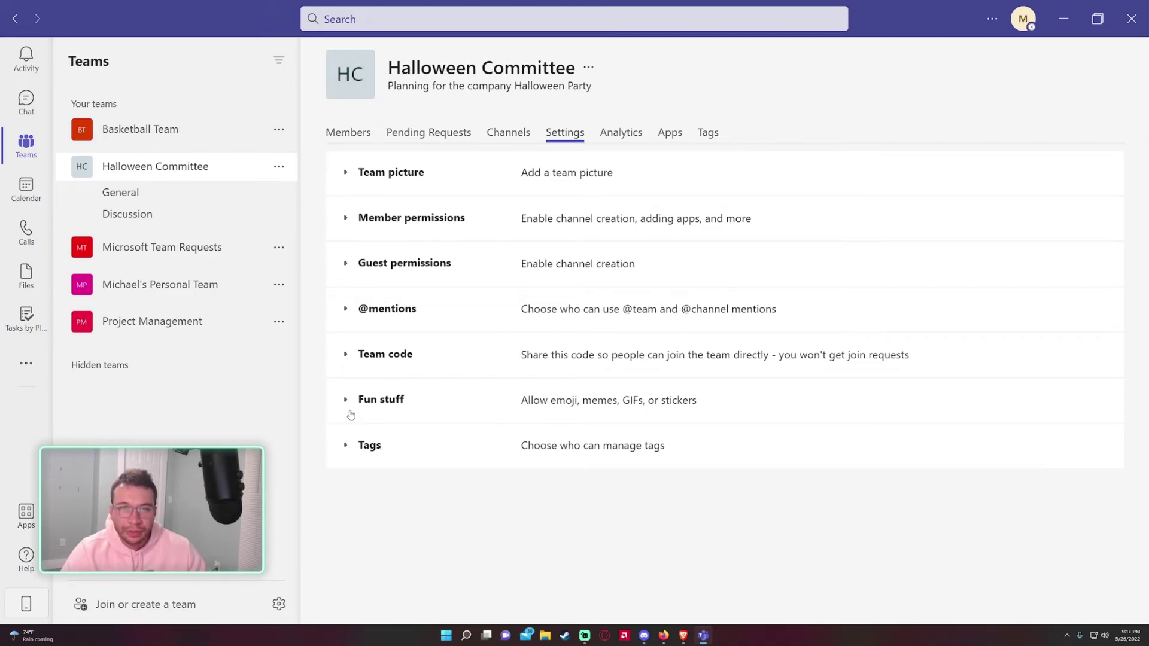
# Review the Halloween Committee's analytics and its list of installed apps
pyautogui.click(618, 134)
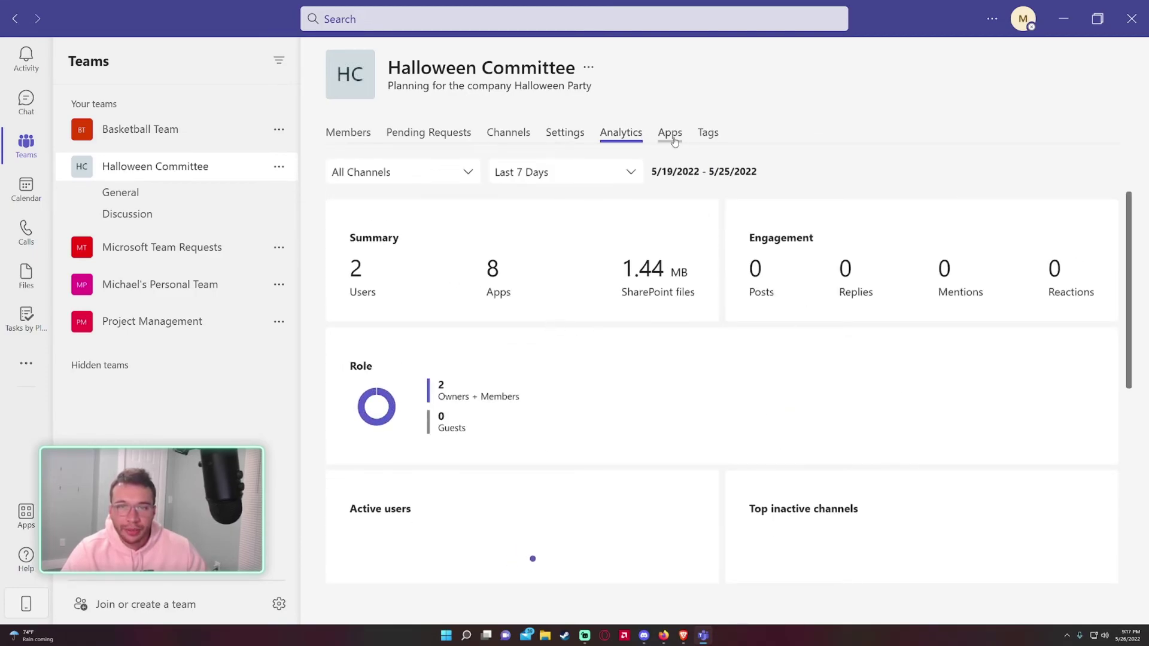
pyautogui.moveTo(663, 133)
pyautogui.mouseDown()
pyautogui.moveTo(620, 207)
pyautogui.moveTo(668, 133)
pyautogui.mouseUp()
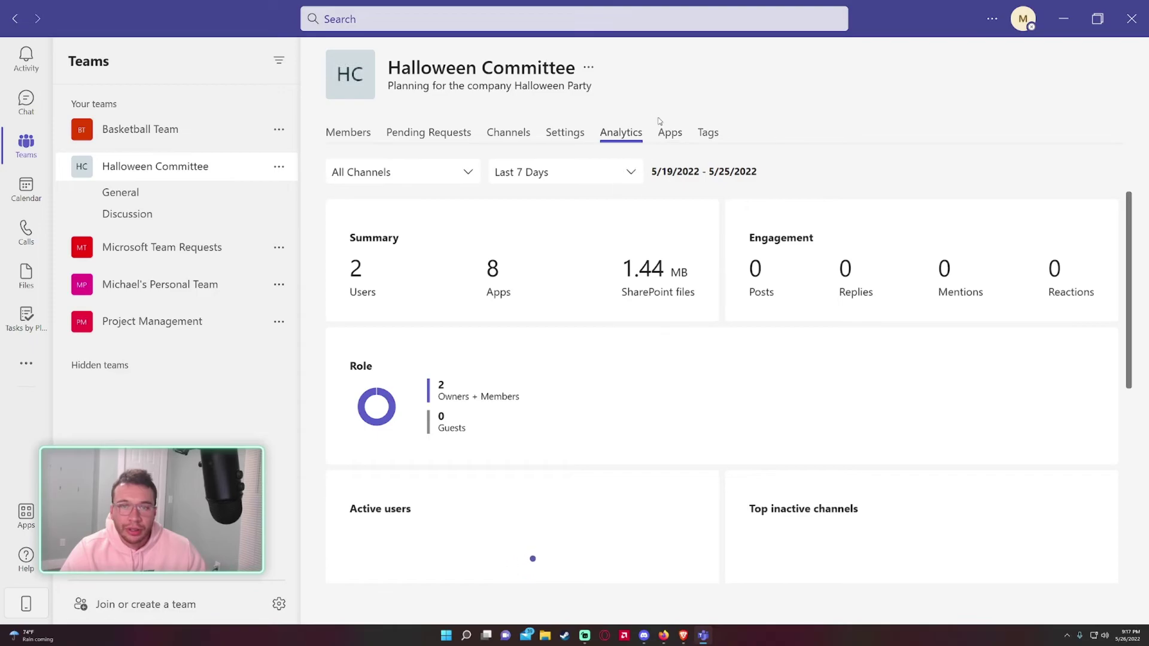
pyautogui.click(669, 133)
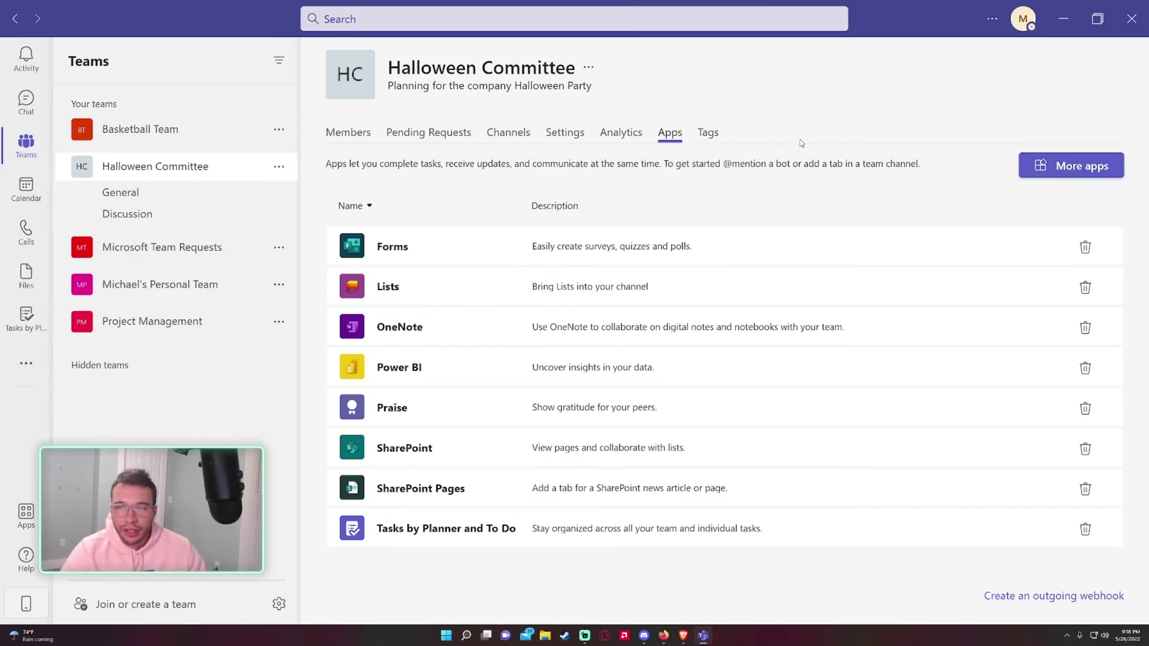
pyautogui.click(350, 141)
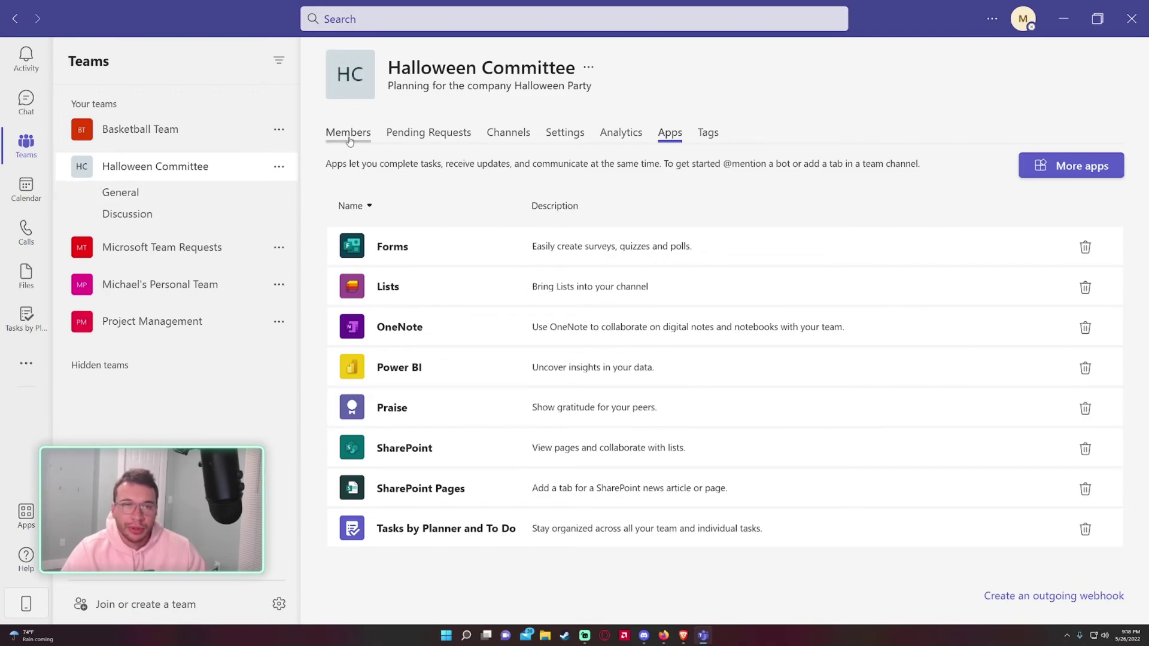
# Rename the Halloween Committee team as "Halloween Committee 2022"
pyautogui.click(175, 188)
pyautogui.click(279, 166)
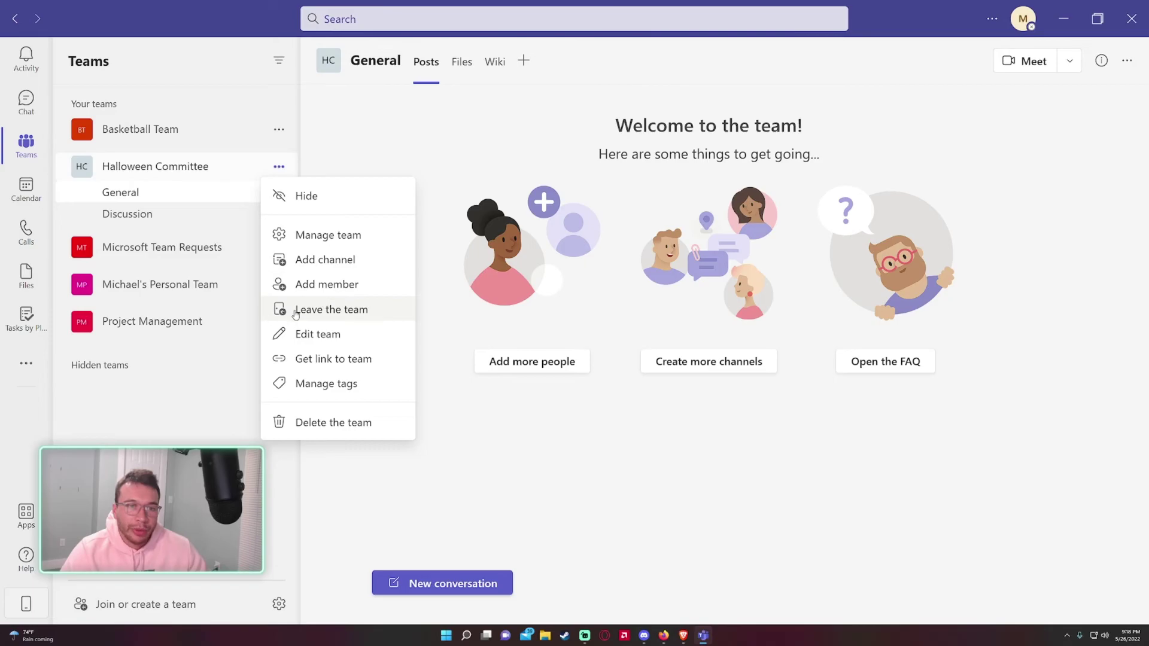
pyautogui.click(312, 335)
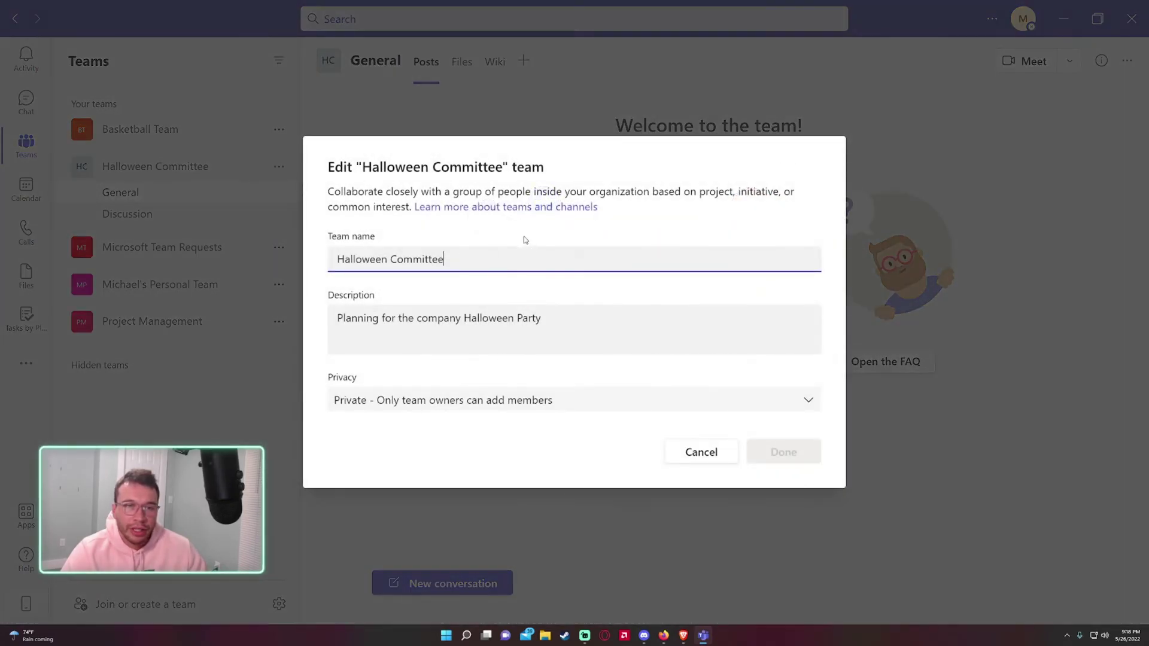
pyautogui.moveTo(487, 264); pyautogui.dragTo(138, 83)
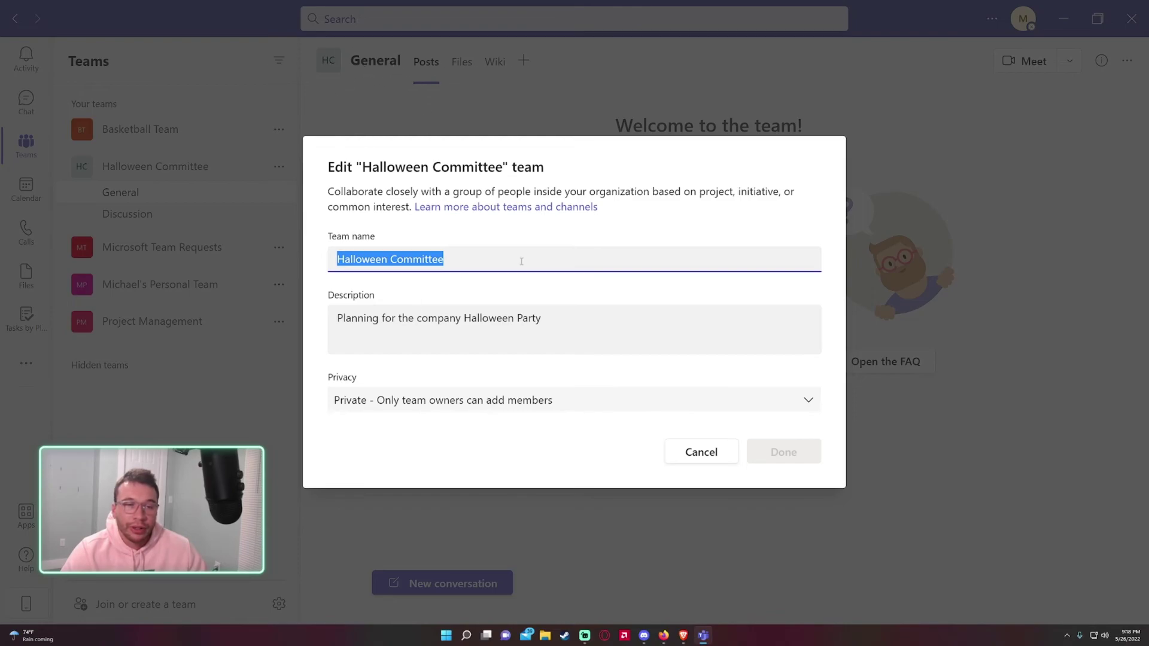
pyautogui.click(454, 262)
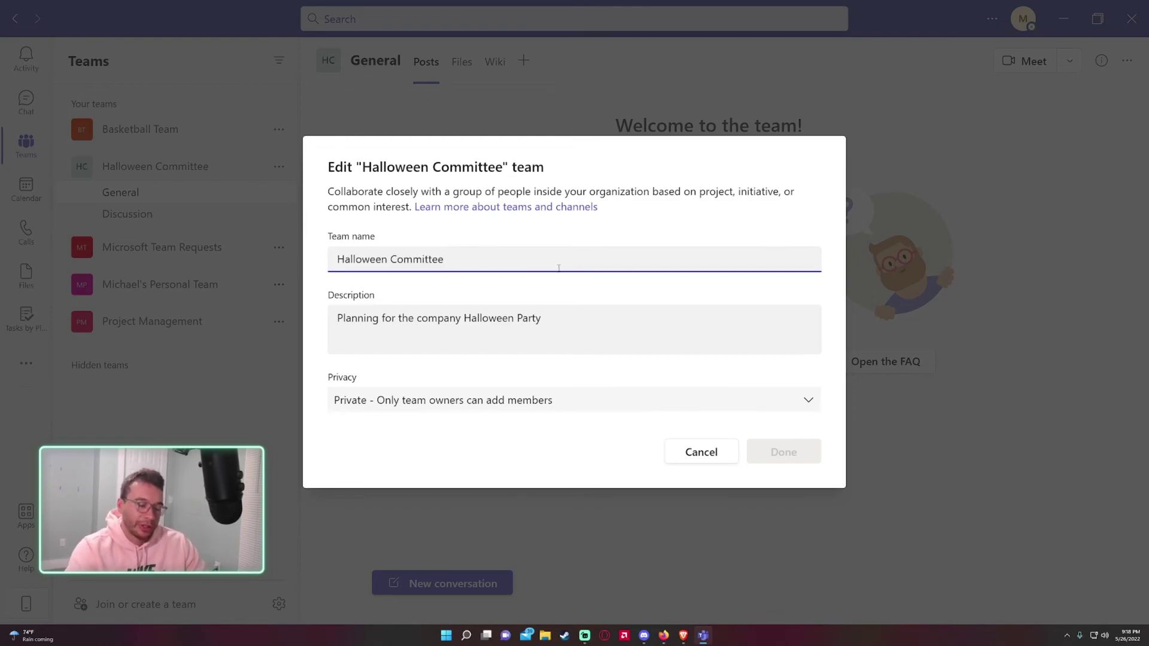
pyautogui.write('2022')
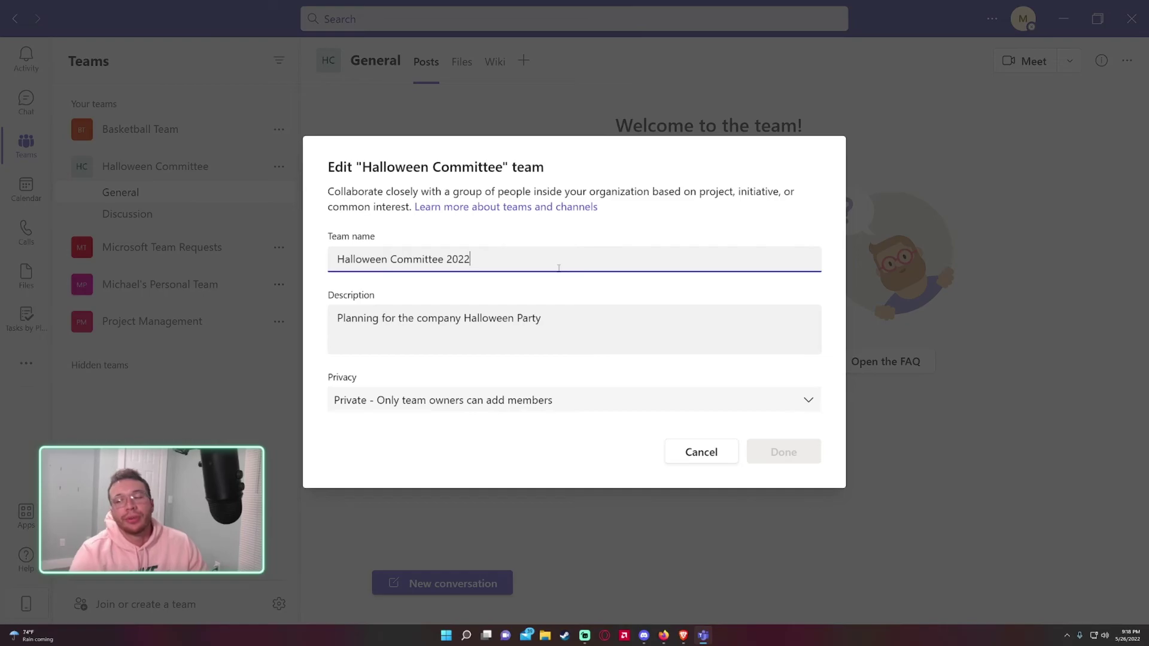
pyautogui.click(755, 456)
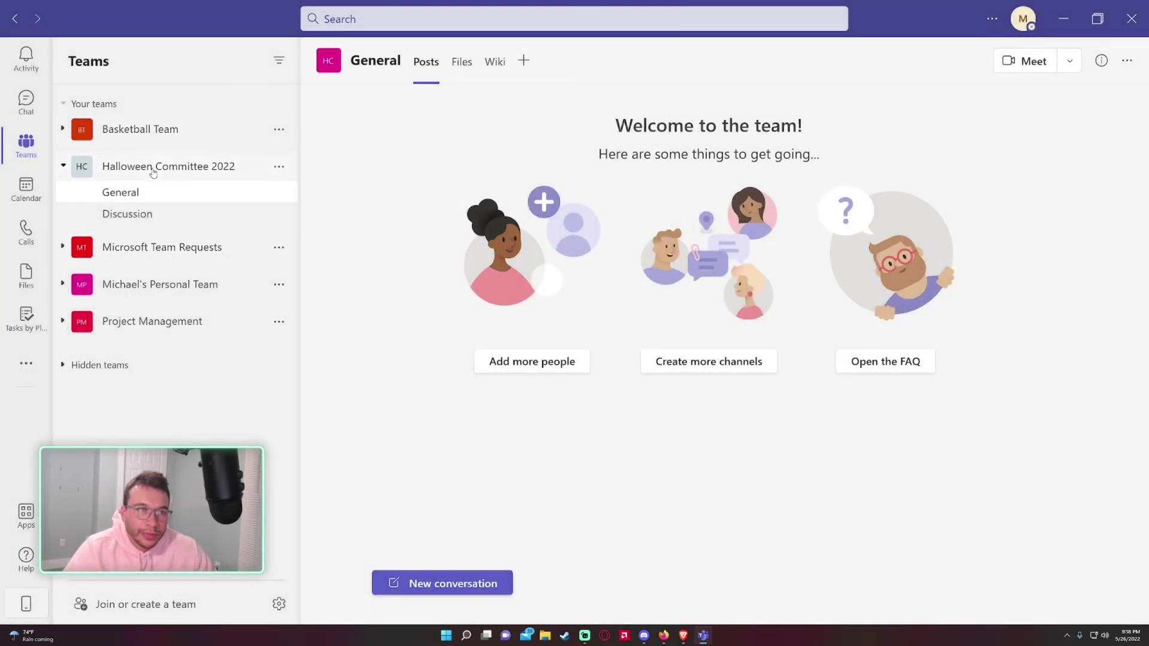
# Look over the list of actions available for the Halloween Committee 2022 team
pyautogui.click(154, 173)
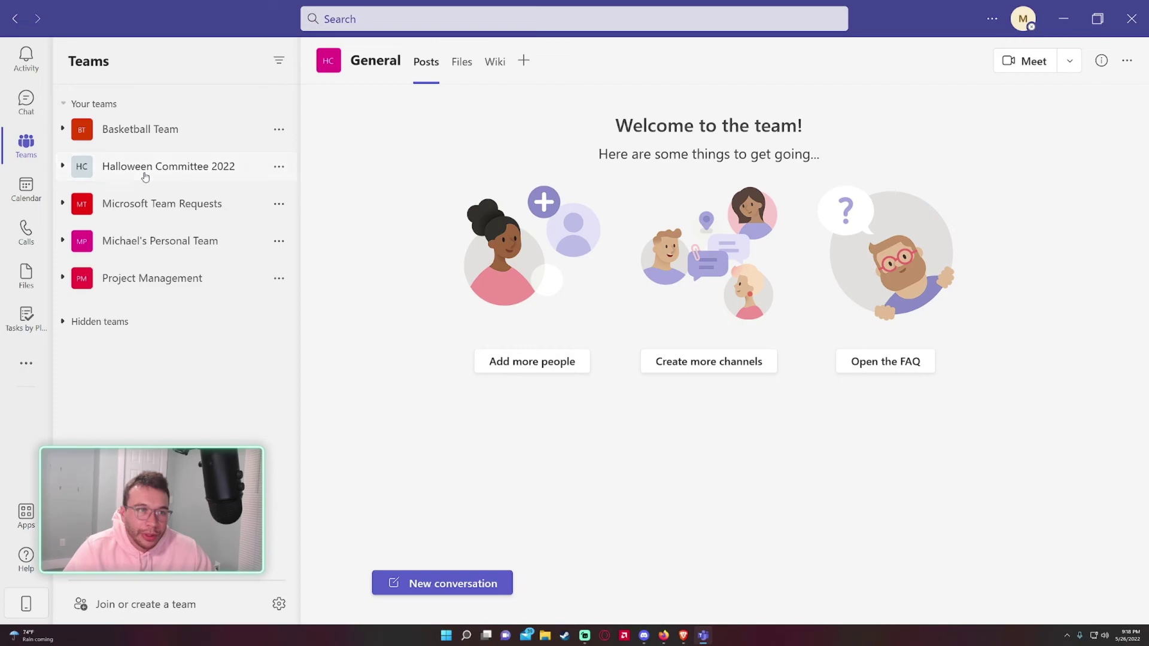
pyautogui.click(263, 166)
pyautogui.click(279, 166)
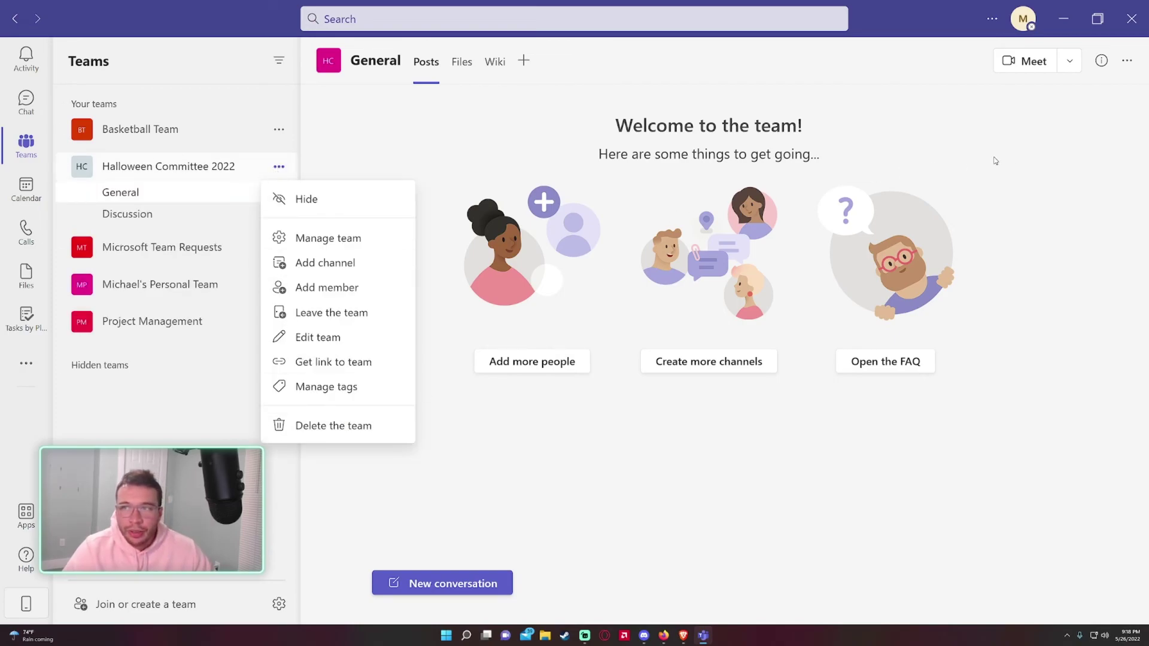
pyautogui.click(923, 136)
# Look over the channel notification options available for the Halloween Committee 2022 team's General channel
pyautogui.click(1127, 61)
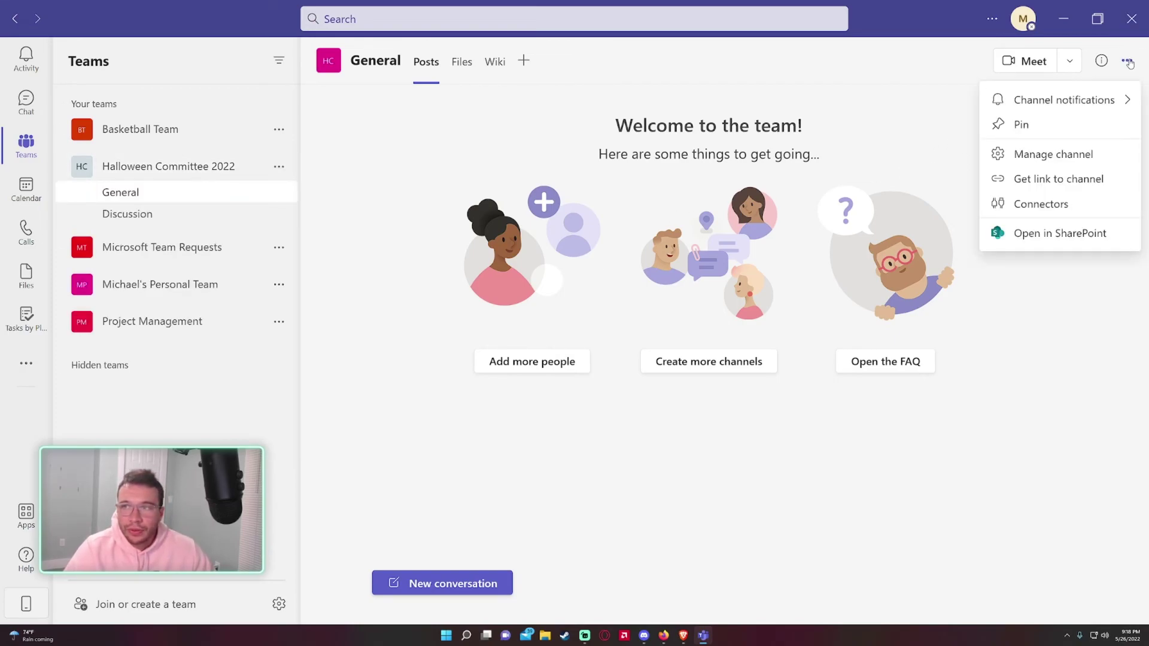
pyautogui.moveTo(1047, 100)
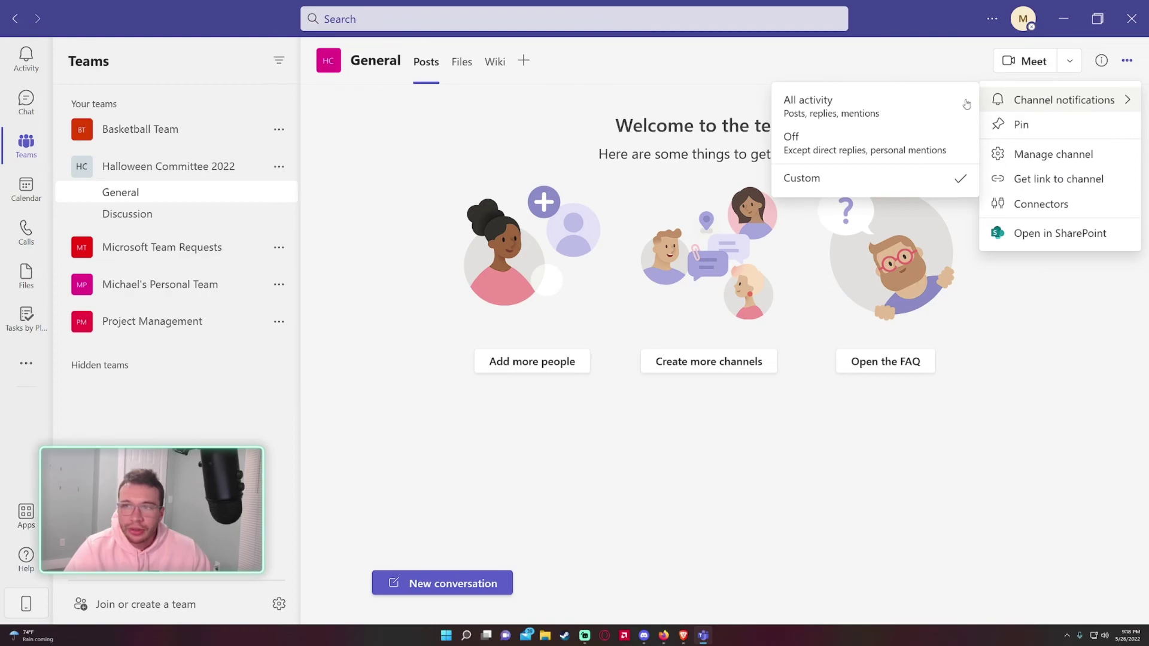
pyautogui.click(531, 80)
pyautogui.click(211, 178)
pyautogui.click(212, 178)
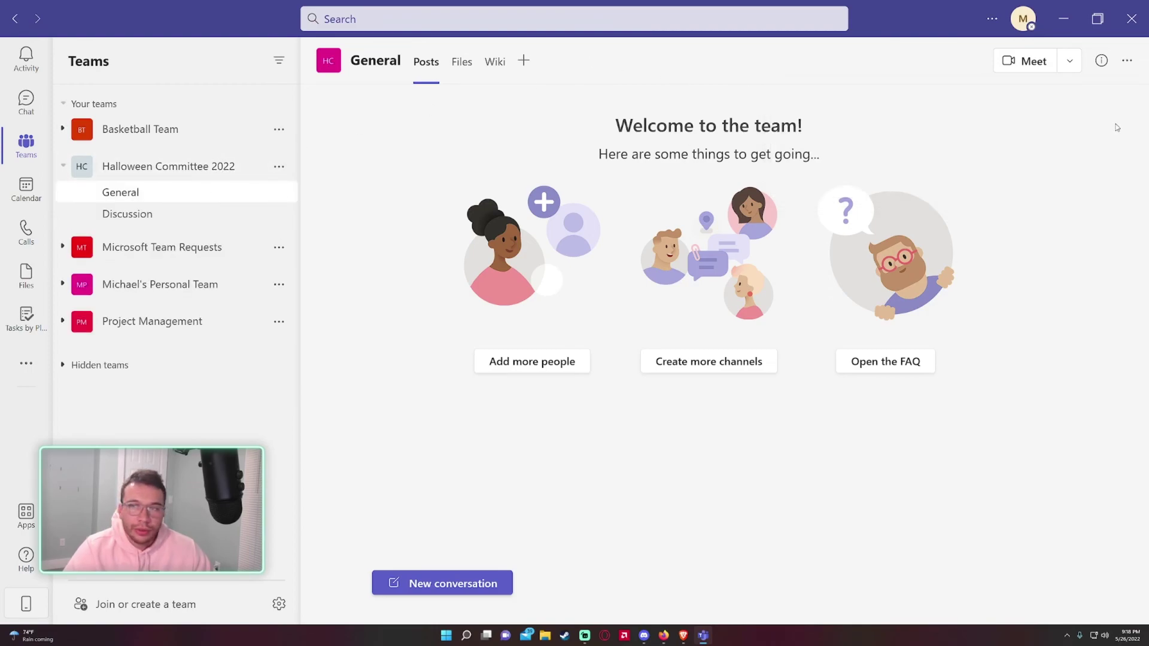
# Set the General channel's notifications to All activity, covering posts, replies and mentions
pyautogui.click(1127, 60)
pyautogui.moveTo(1054, 100)
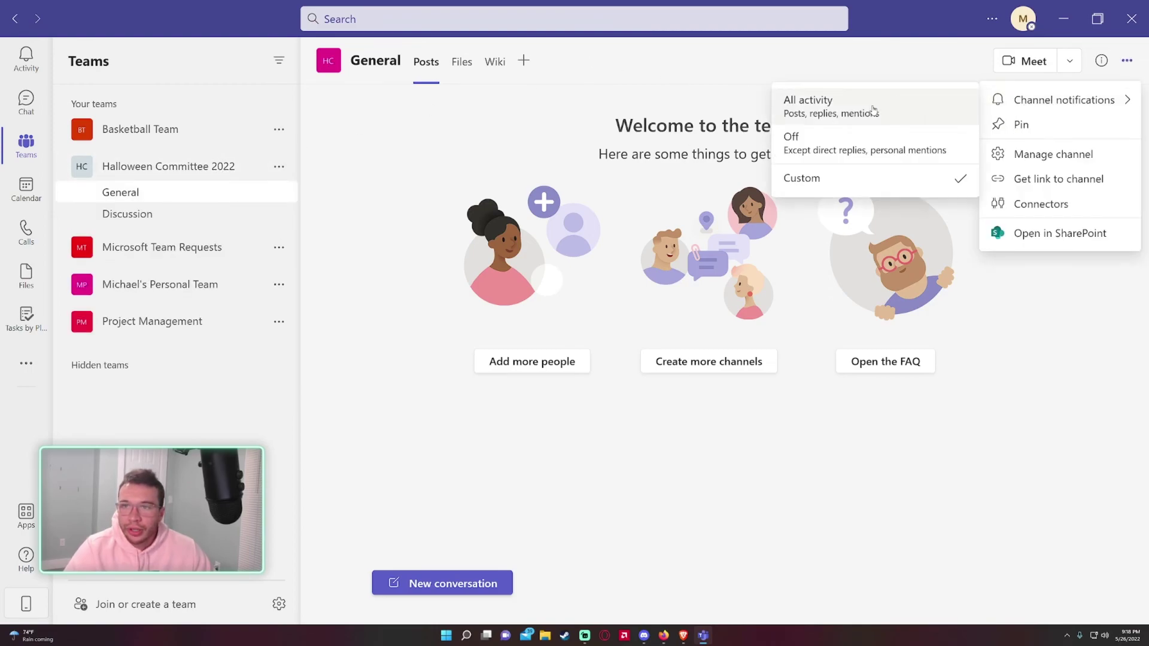
pyautogui.hotkey('ctrl', 'a')
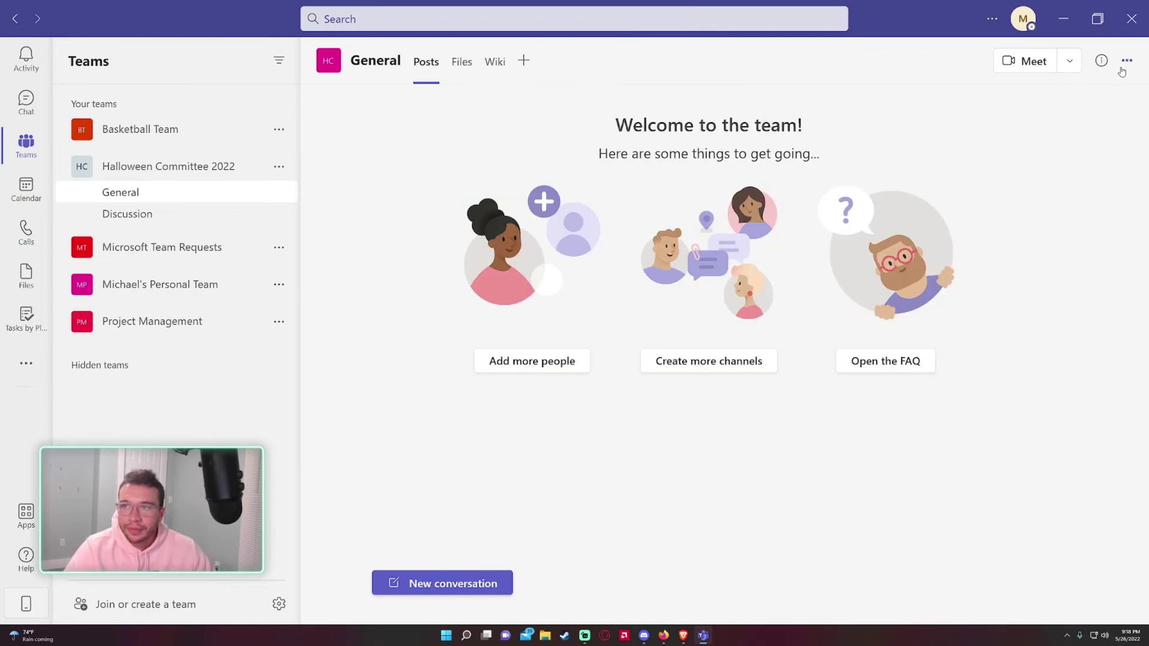
pyautogui.click(1127, 61)
pyautogui.moveTo(1053, 100)
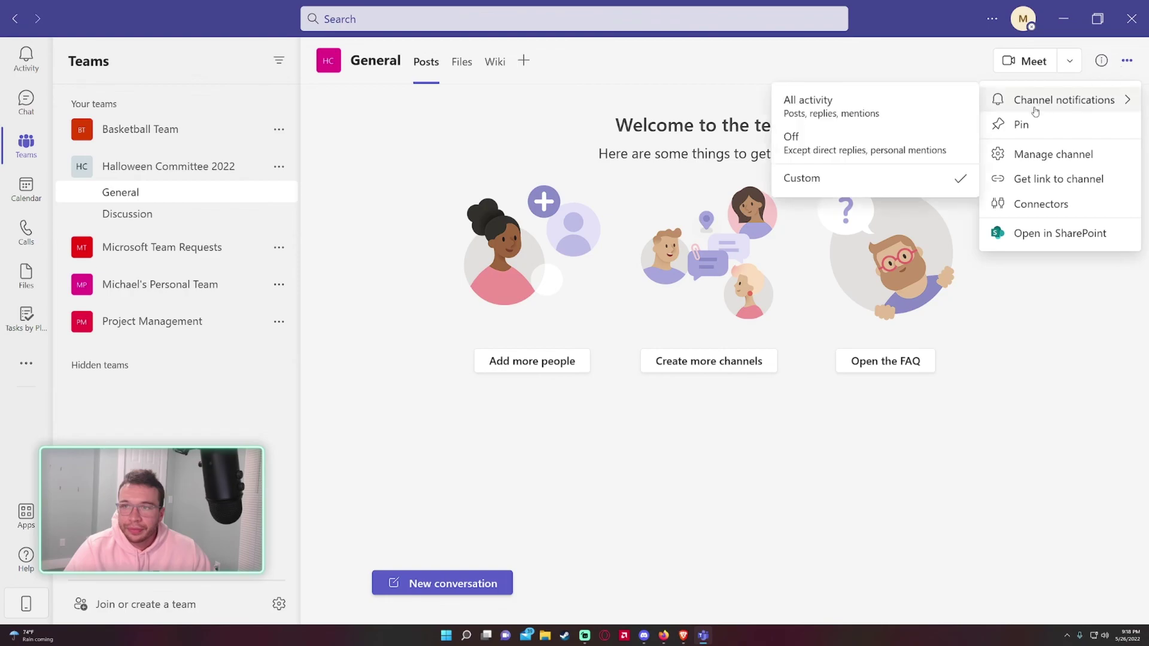
pyautogui.click(856, 110)
# Try the General channel's owners-only and alert-on-post moderation preferences, and switch back to "Anyone can post messages"
pyautogui.click(1127, 60)
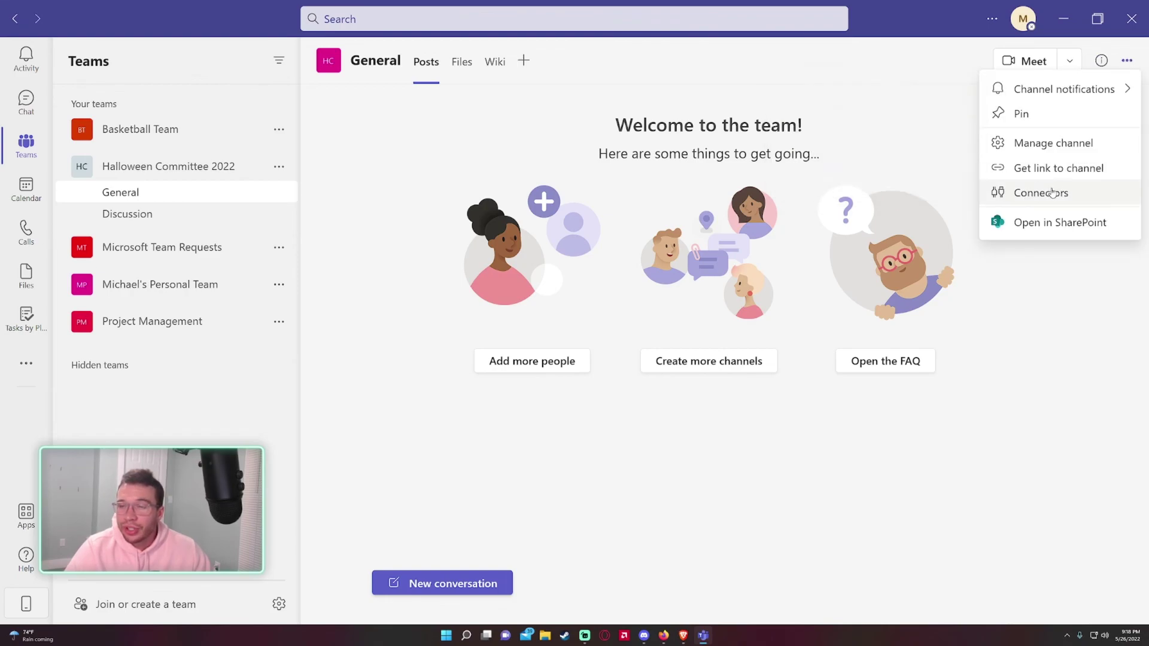
pyautogui.click(1033, 147)
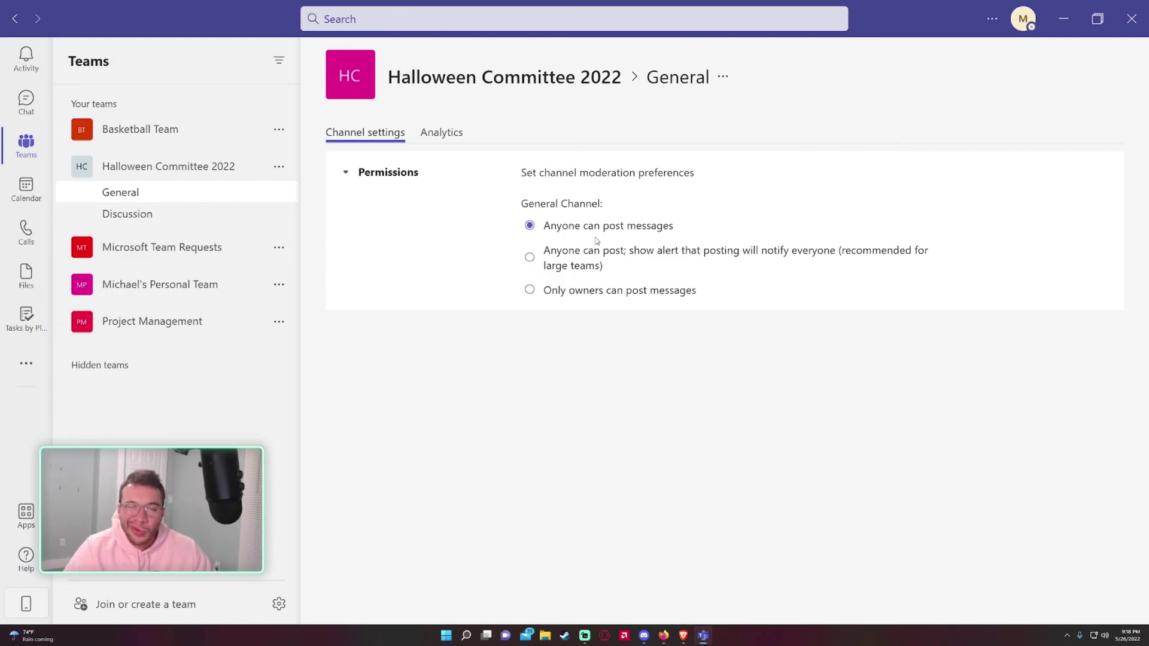
pyautogui.click(573, 292)
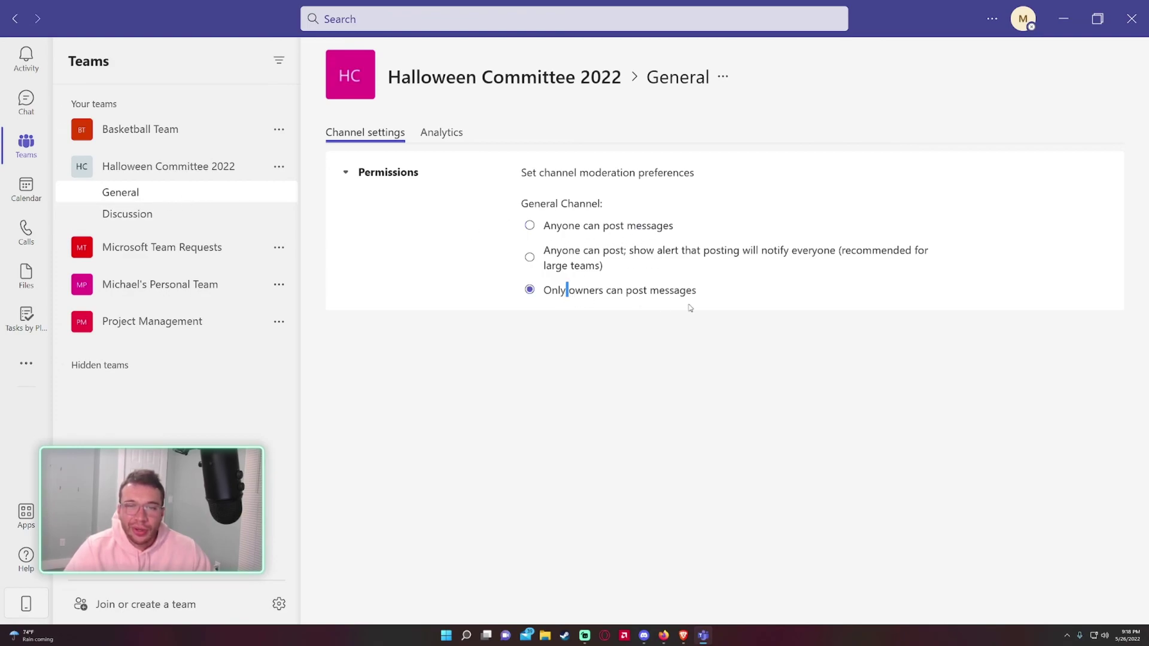
pyautogui.click(542, 253)
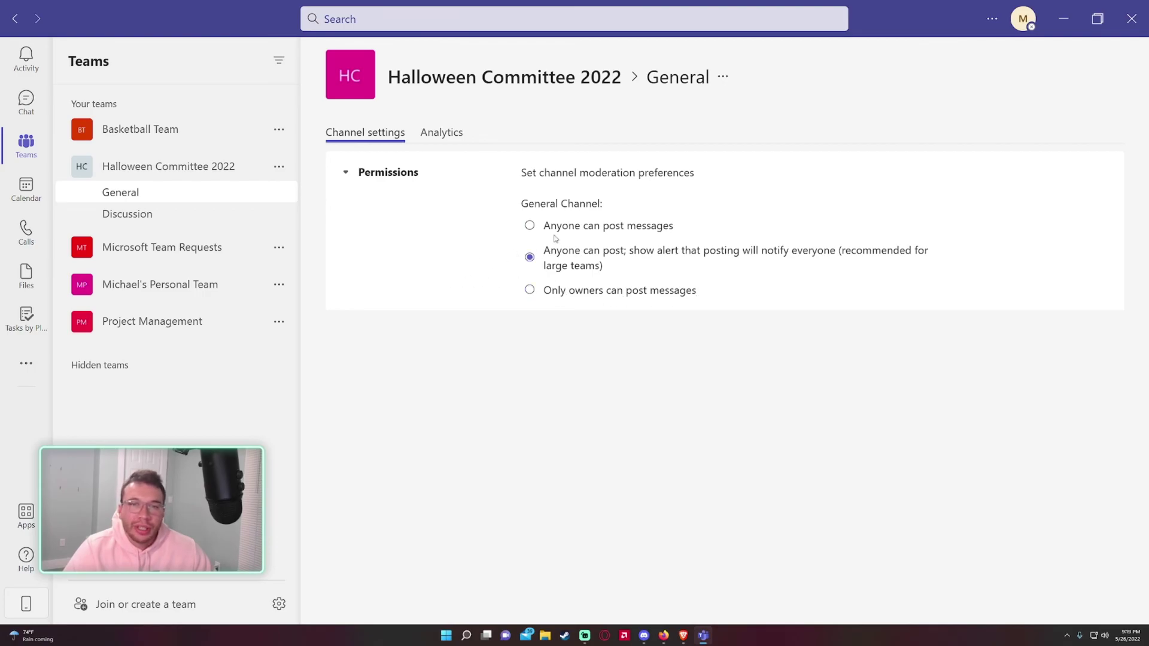
pyautogui.click(530, 225)
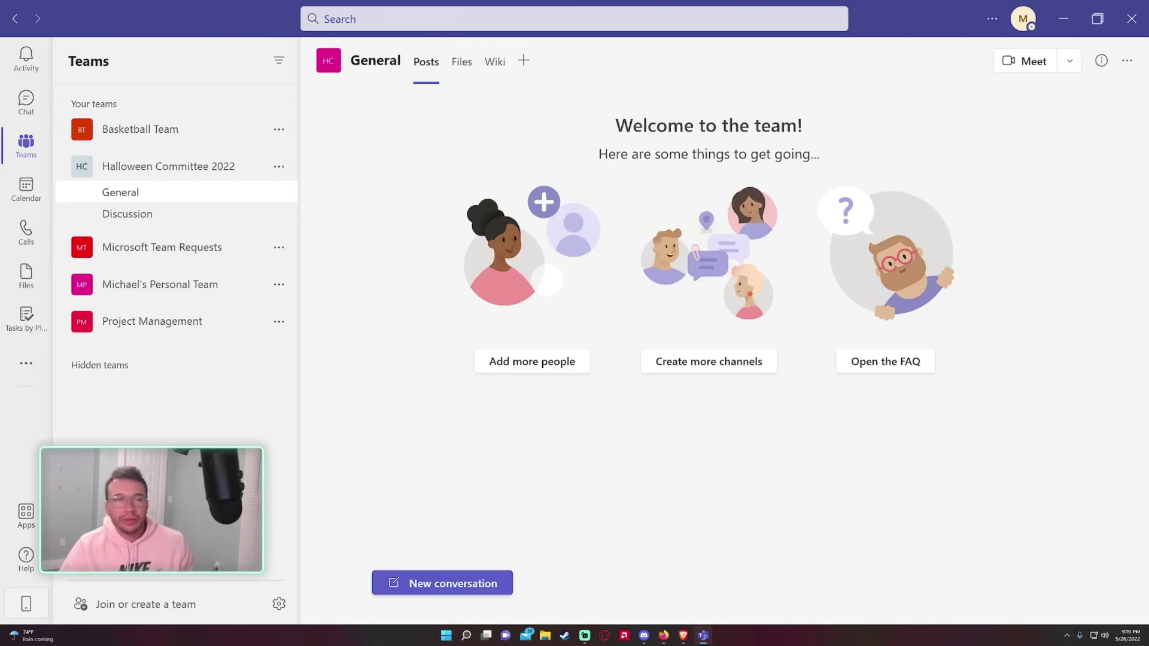